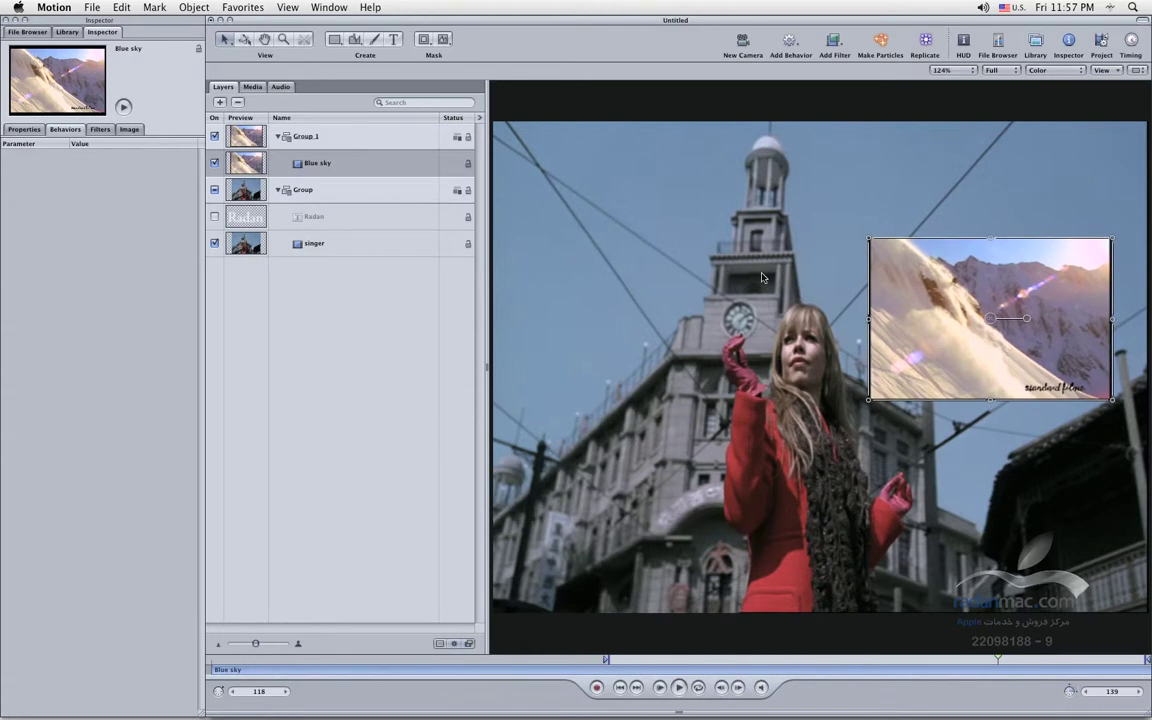
click(26, 130)
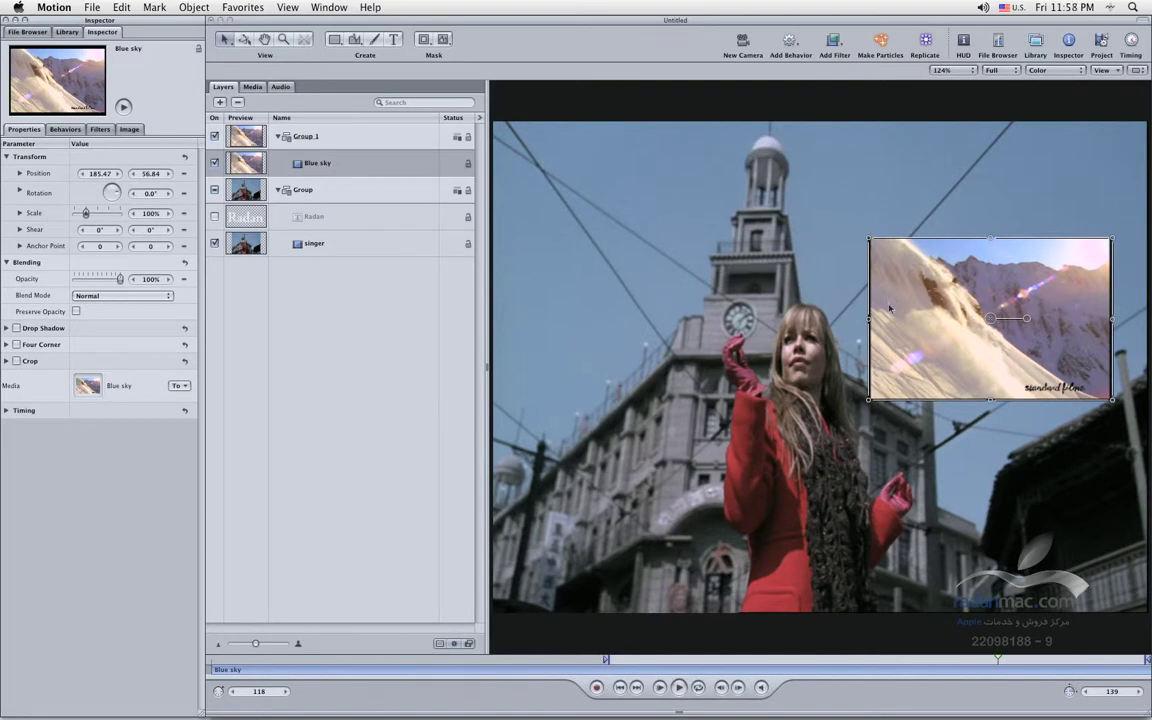
click(795, 47)
mouse_move(848, 87)
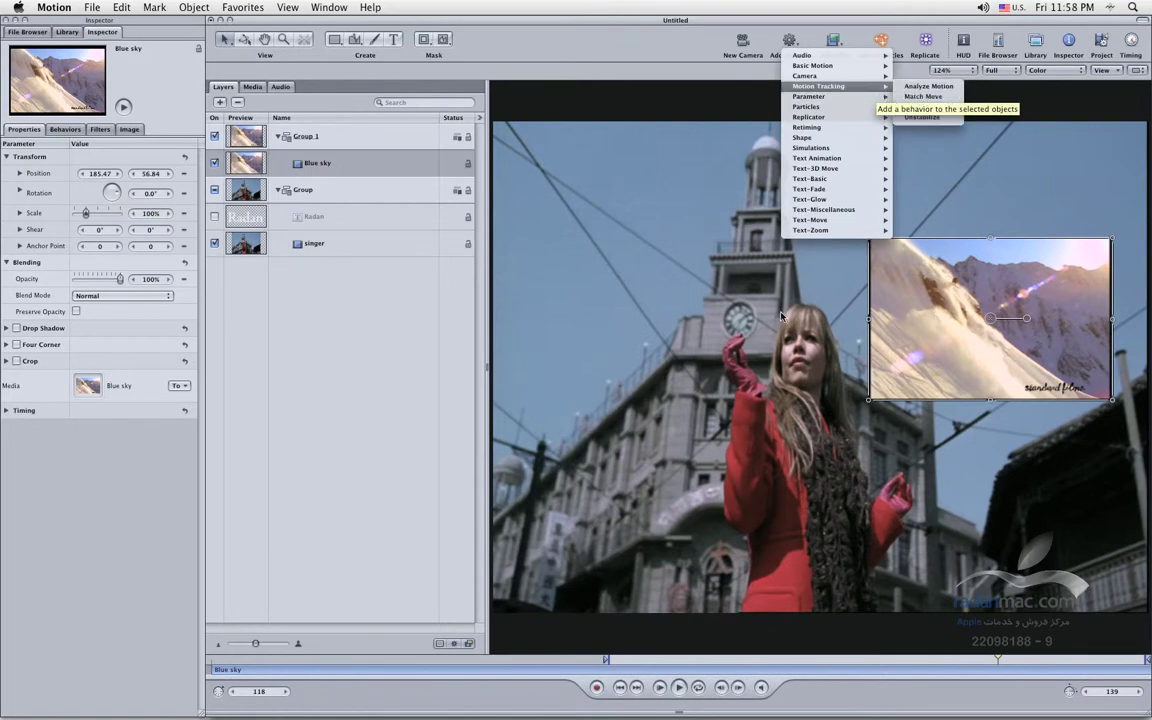
click(748, 323)
click(619, 284)
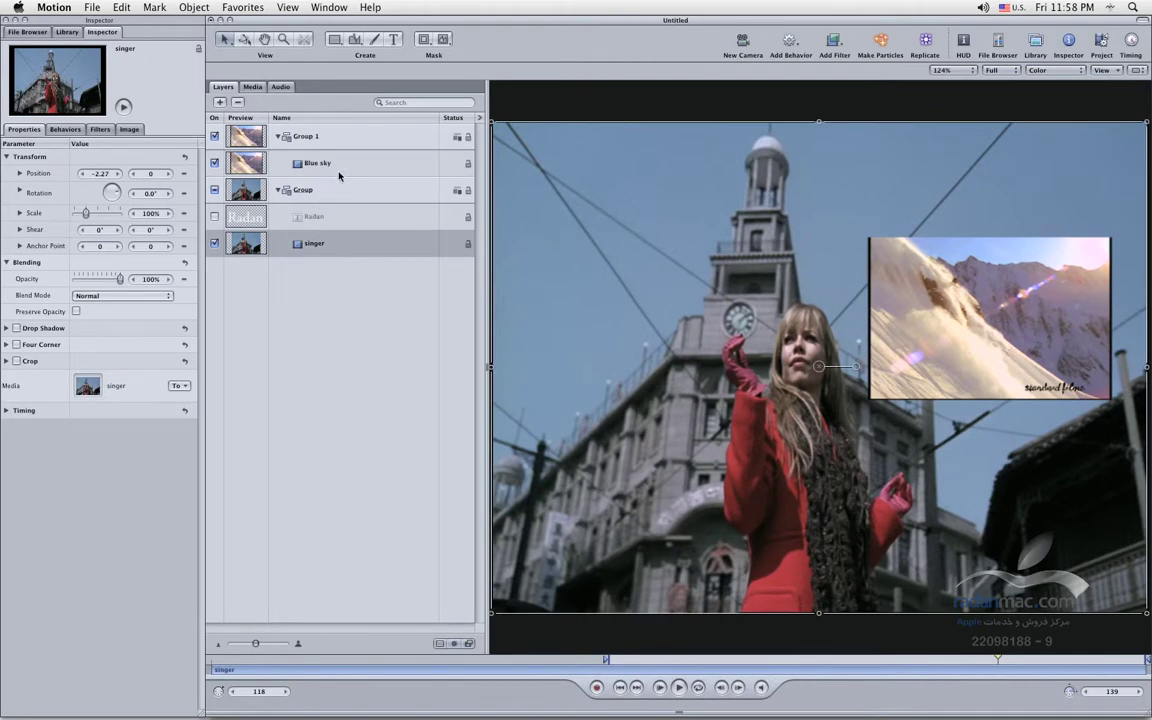
Step: Add a Match Move behavior to Blue sky with the singer clip as source, and enable scale and rotation tracking
click(306, 162)
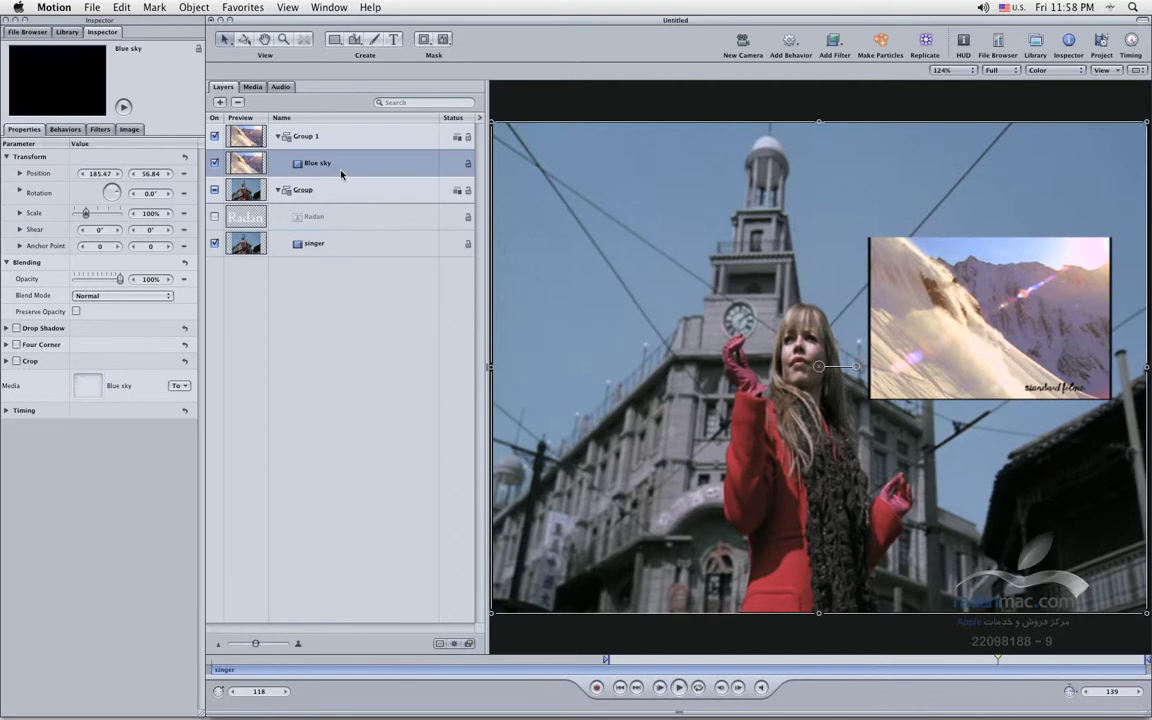
click(800, 45)
mouse_move(856, 90)
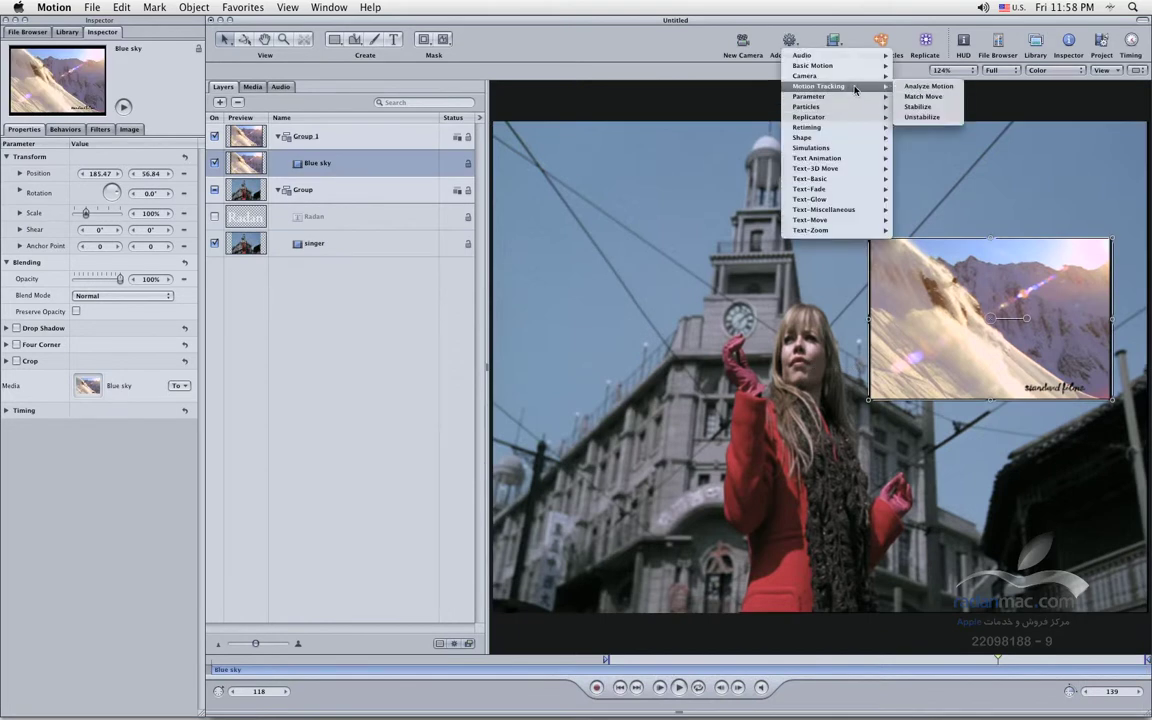
click(912, 96)
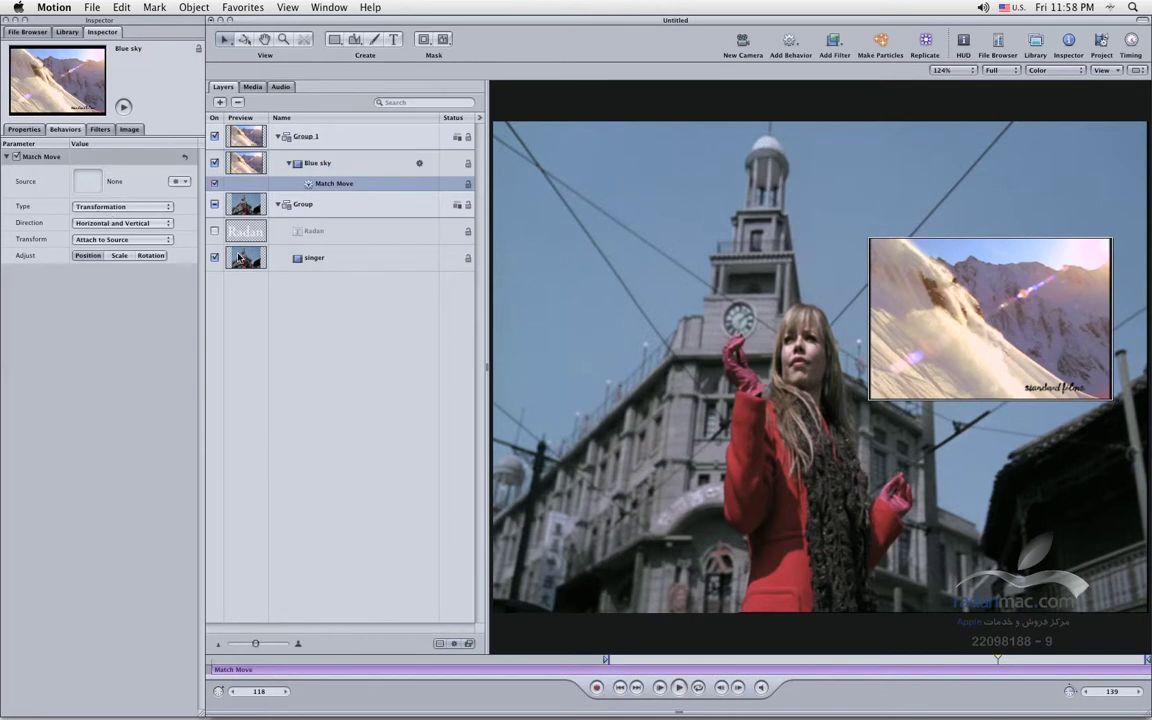
drag(263, 267, 87, 179)
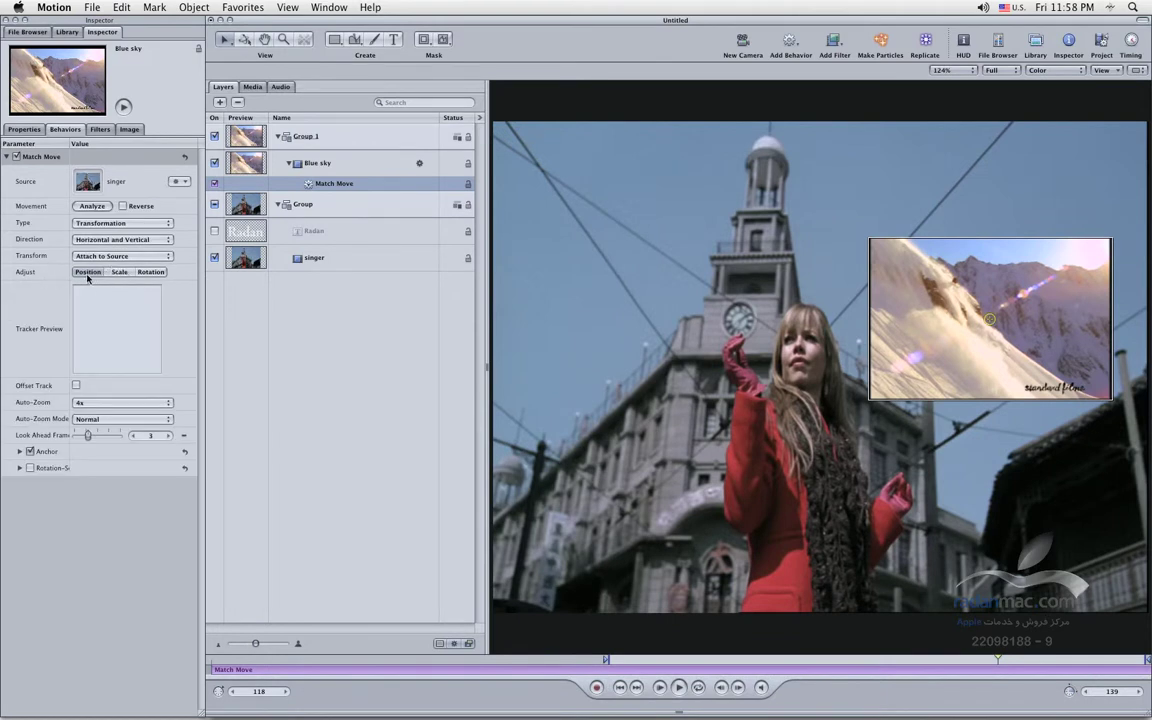
click(150, 273)
Step: Hide Blue sky and place the anchor tracker on the tower's upper-left edge and the rotation-scale tracker on the ledge's right corner
click(214, 164)
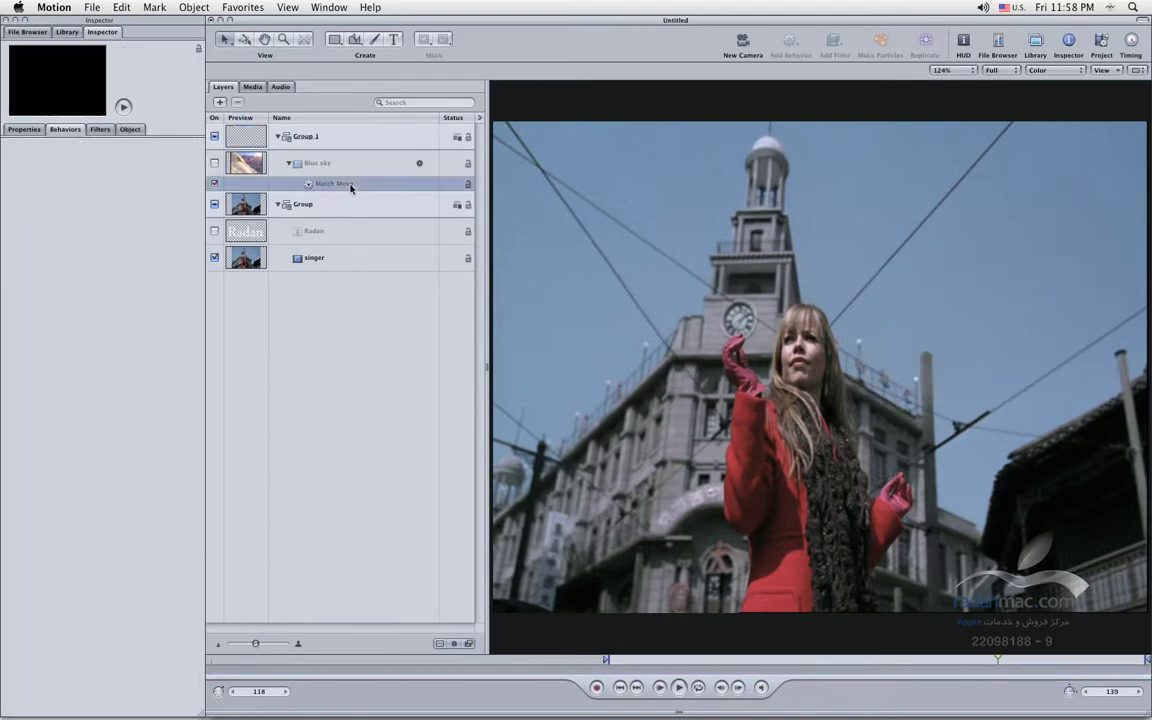
drag(991, 321, 724, 311)
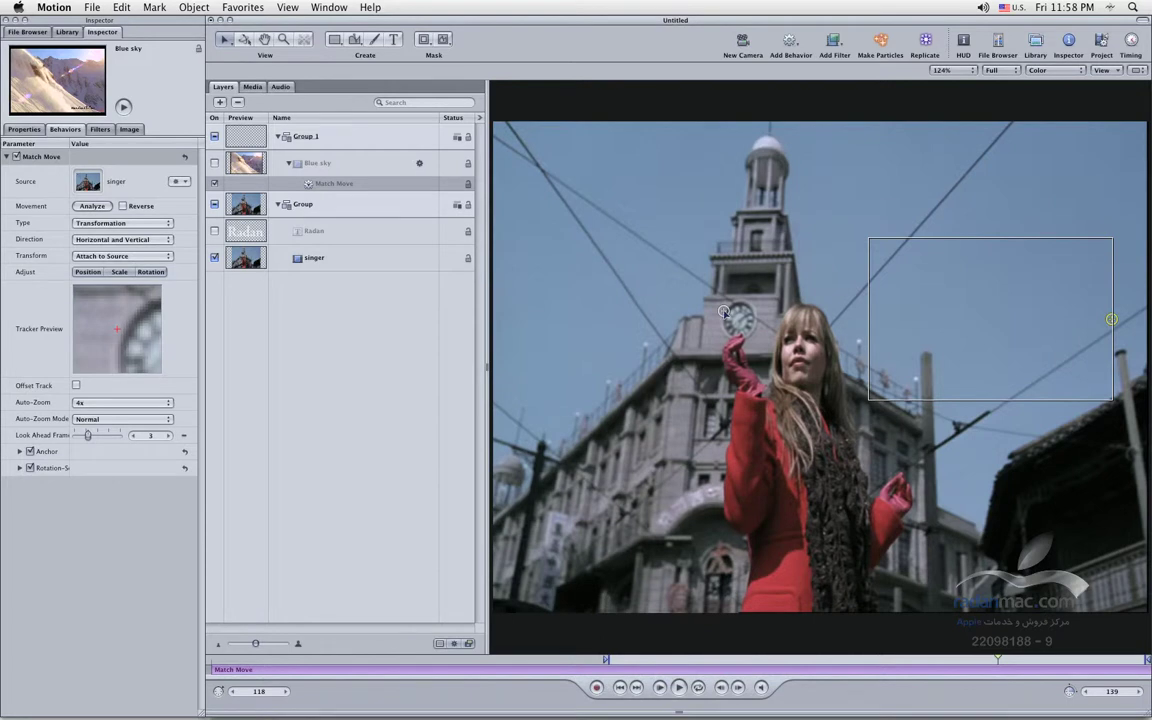
drag(724, 311, 737, 231)
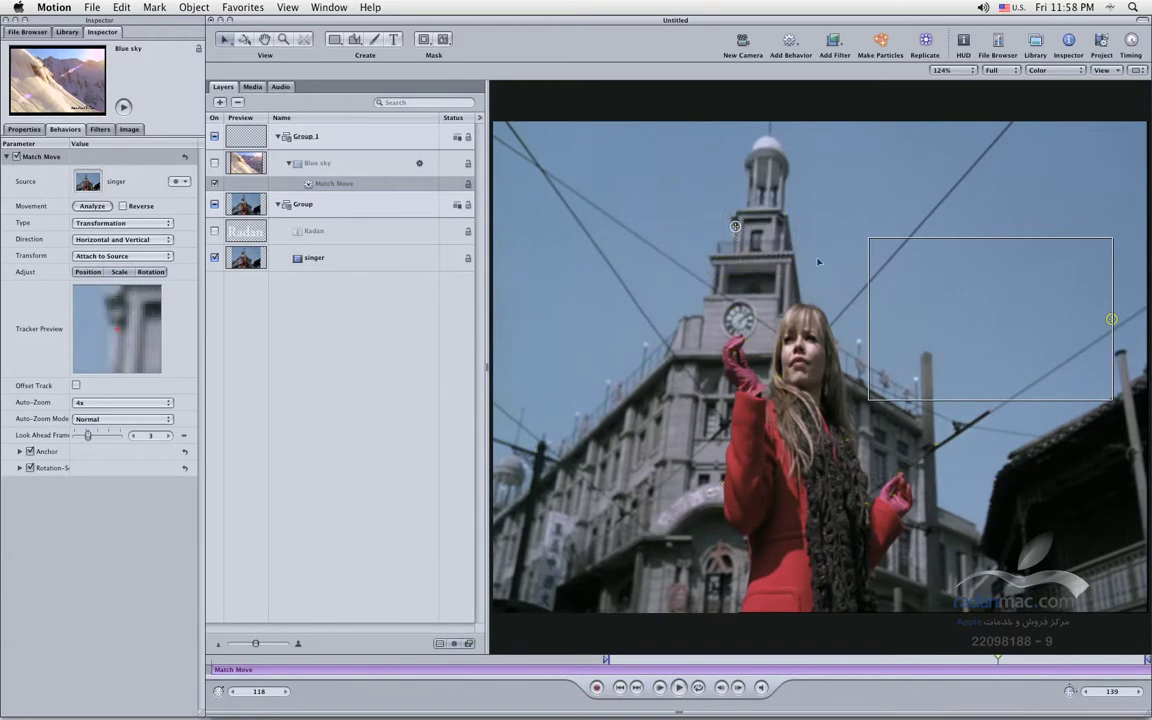
drag(1111, 319, 792, 256)
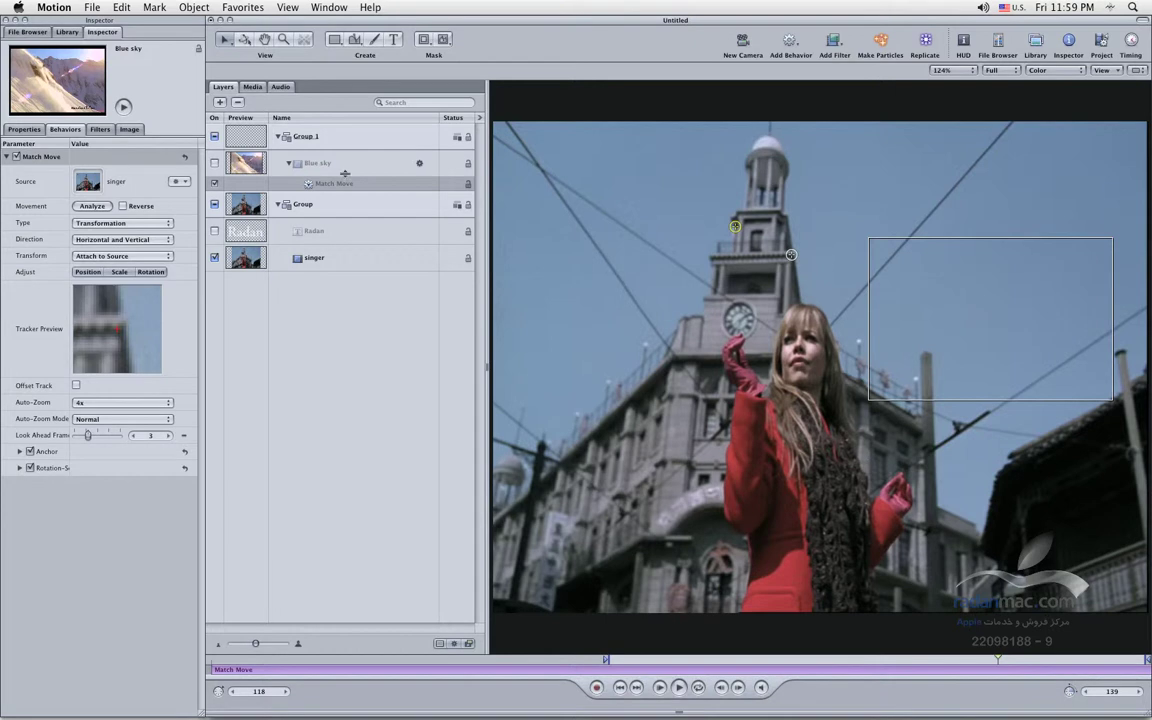
Step: Shrink the Blue sky frame to about half its size and position it over the tower section above the clock
click(305, 162)
drag(782, 284, 768, 272)
drag(631, 157, 724, 233)
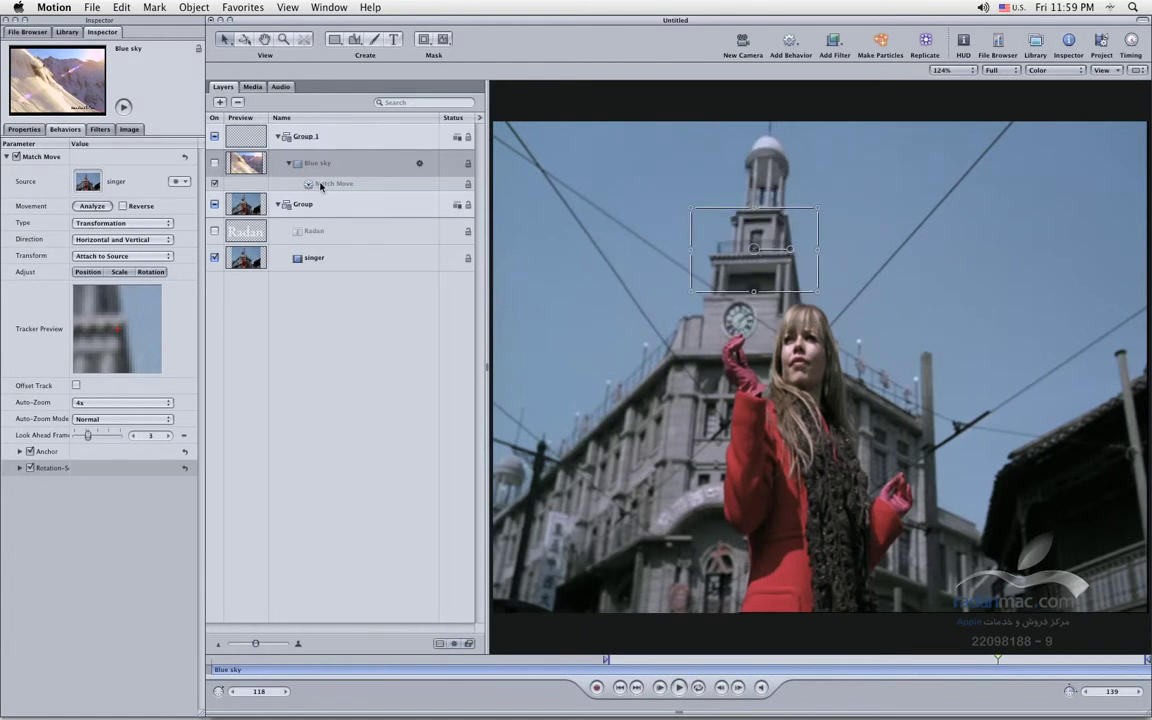
Step: Analyze the Match Move forward from frame 118 to the end, and in reverse from frame 118
click(292, 182)
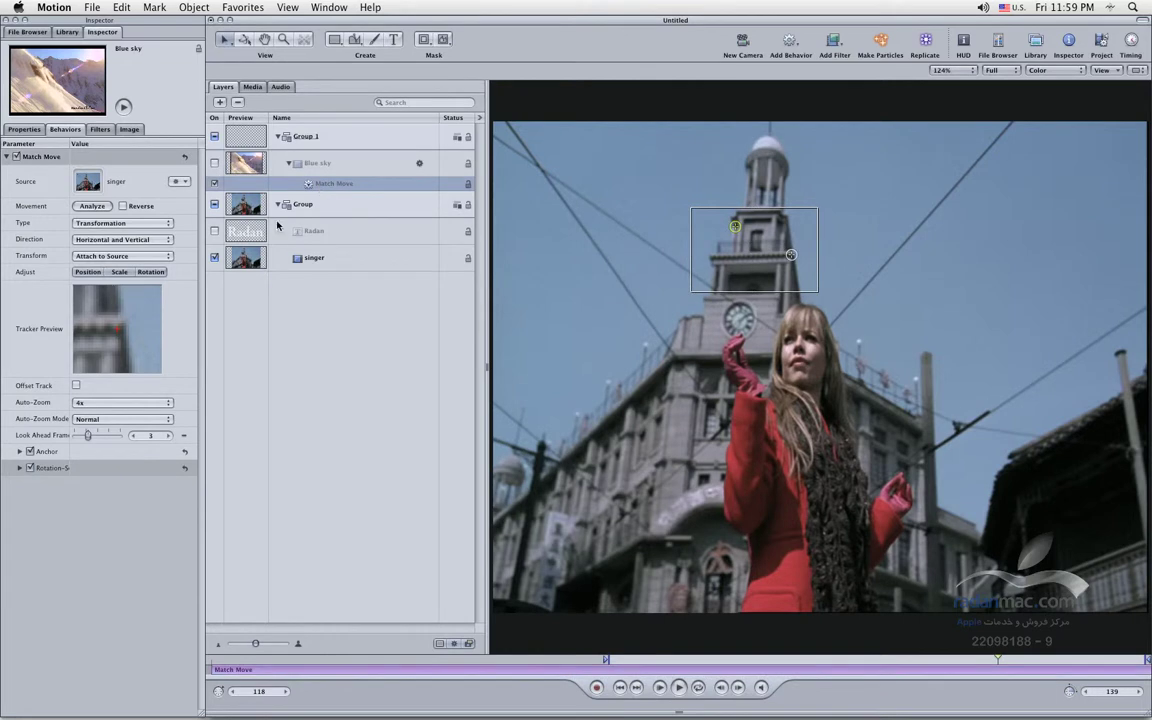
click(92, 206)
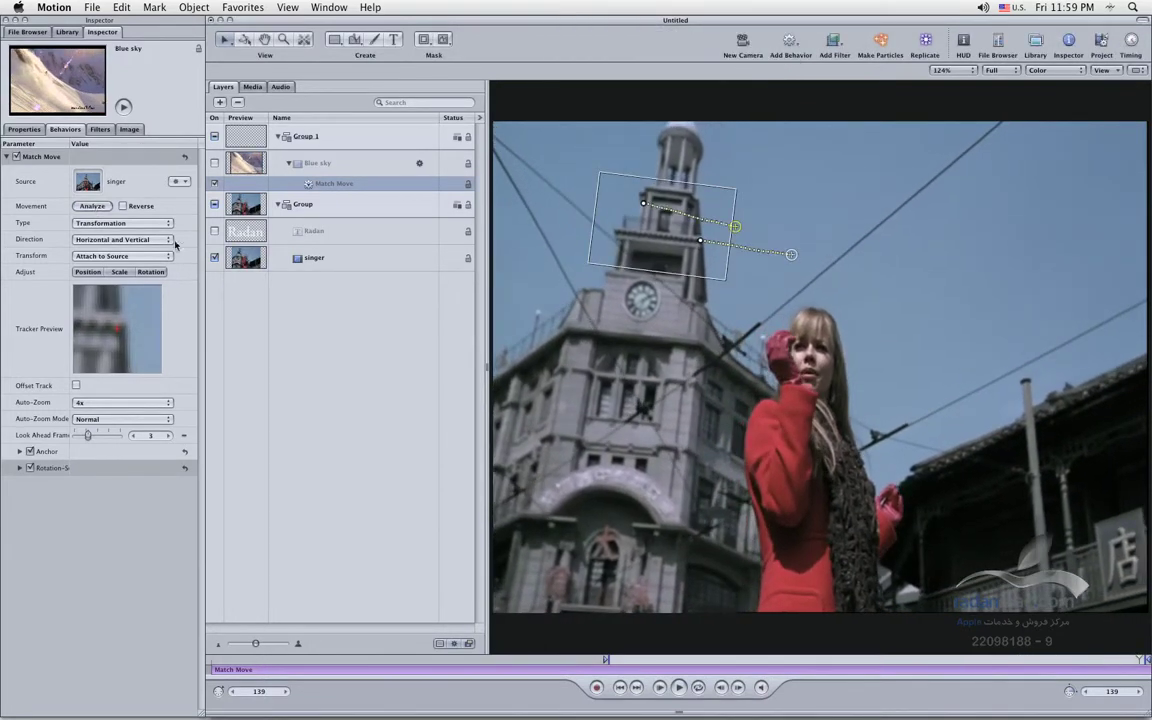
mouse_move(995, 662)
mouse_down()
mouse_move(964, 661)
mouse_move(1028, 658)
mouse_move(997, 660)
mouse_up()
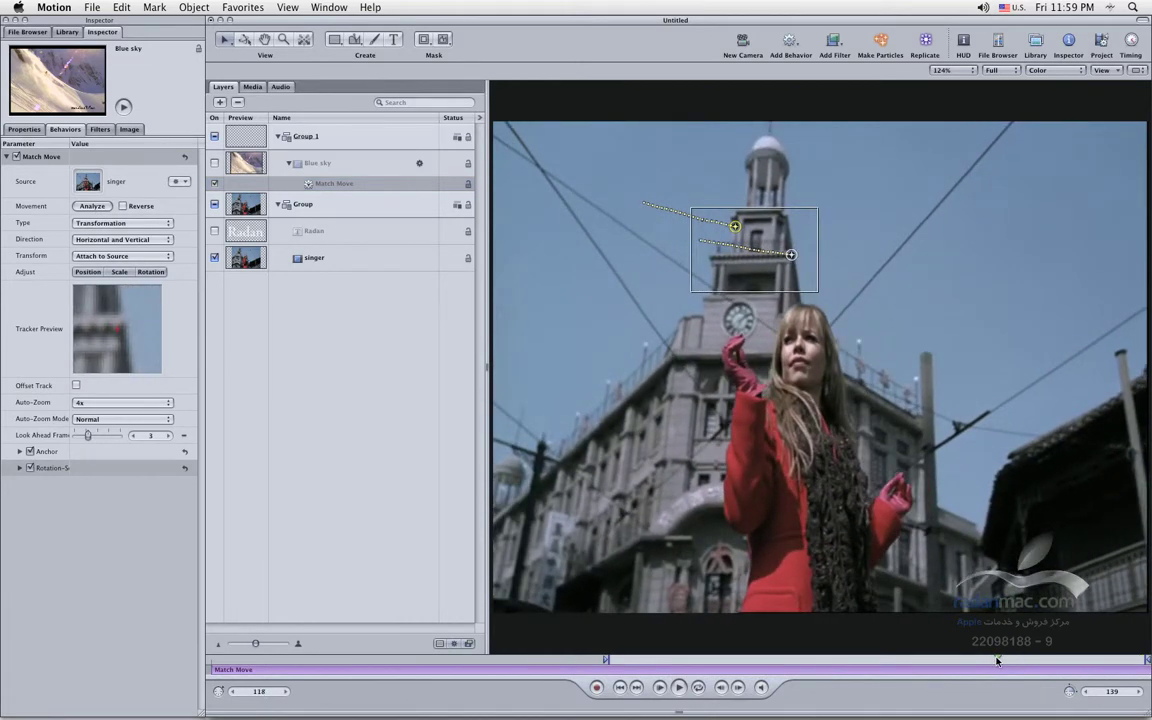
click(92, 206)
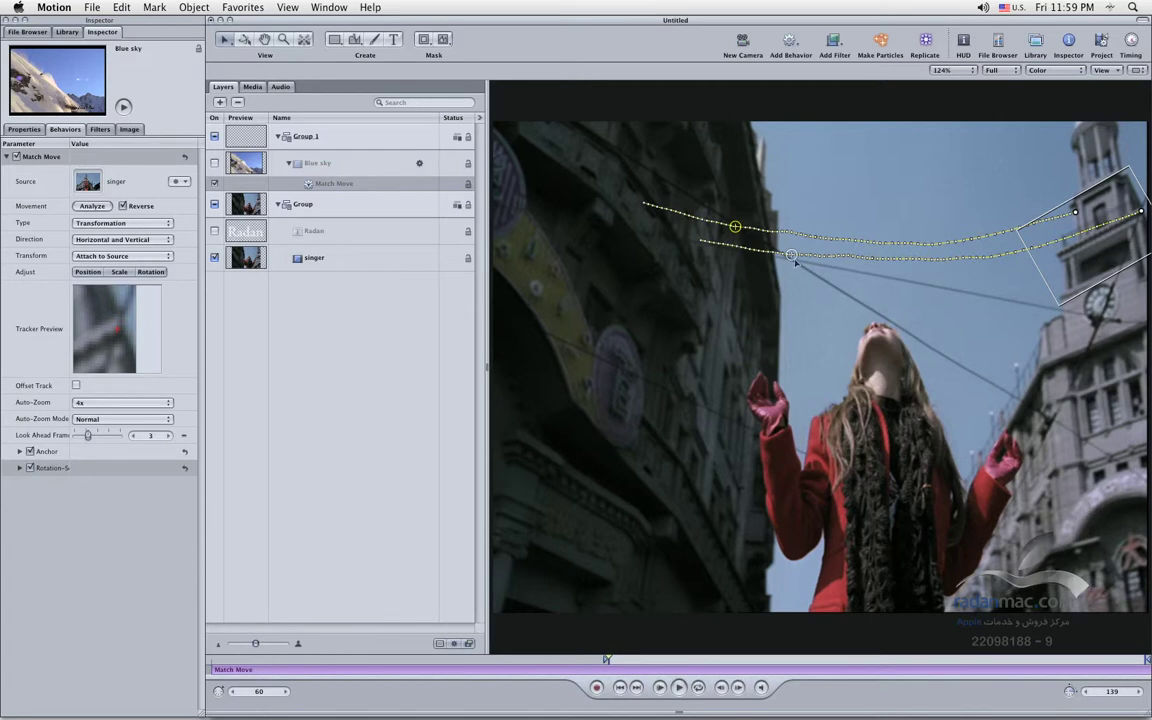
Step: Play back the tracked clip and inspect the anchor track and its points at frames 96, 84 and 64
click(679, 688)
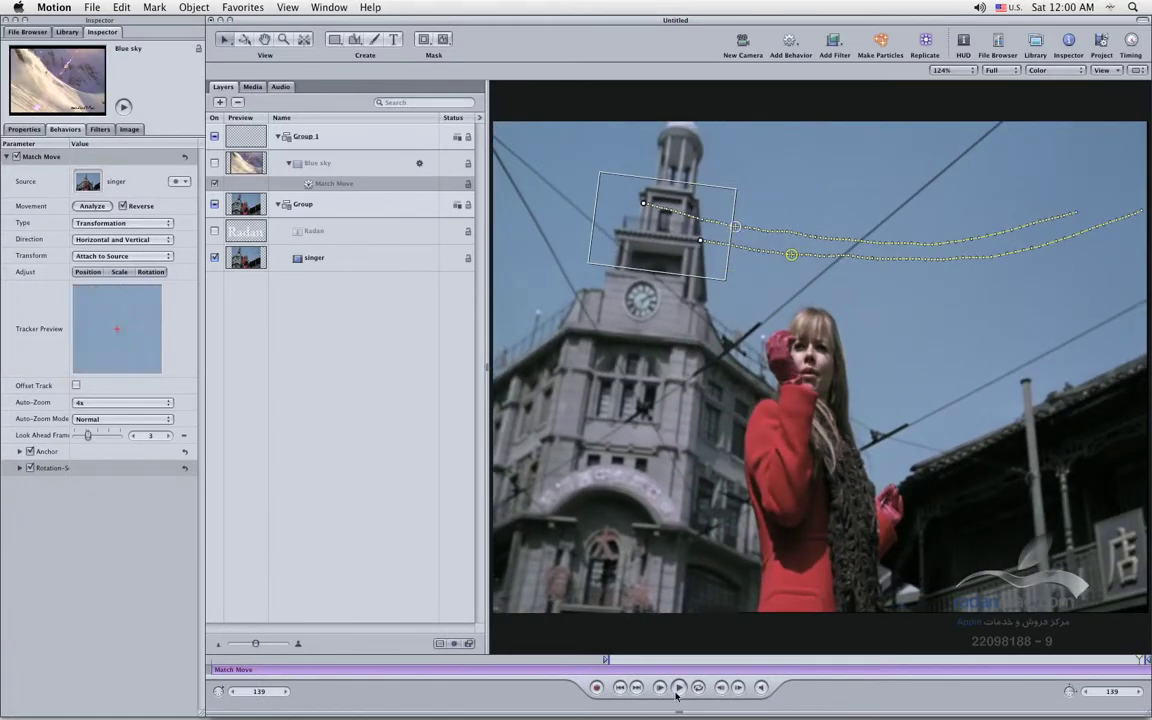
click(621, 688)
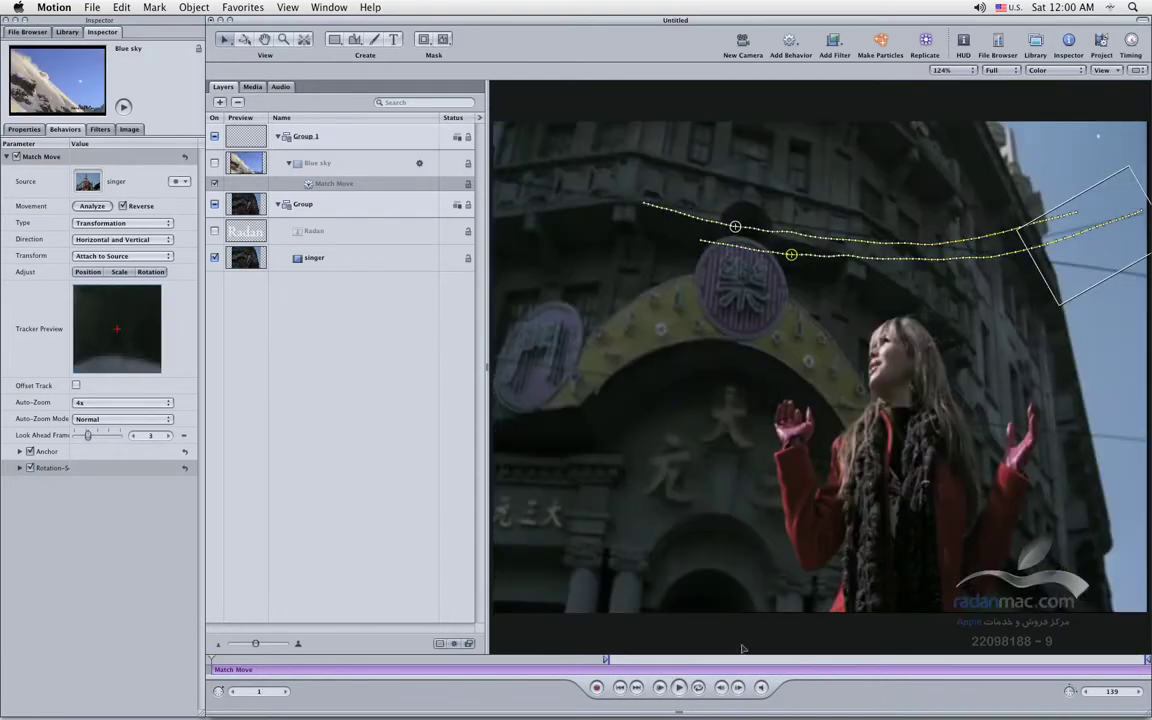
drag(797, 658, 850, 658)
click(735, 227)
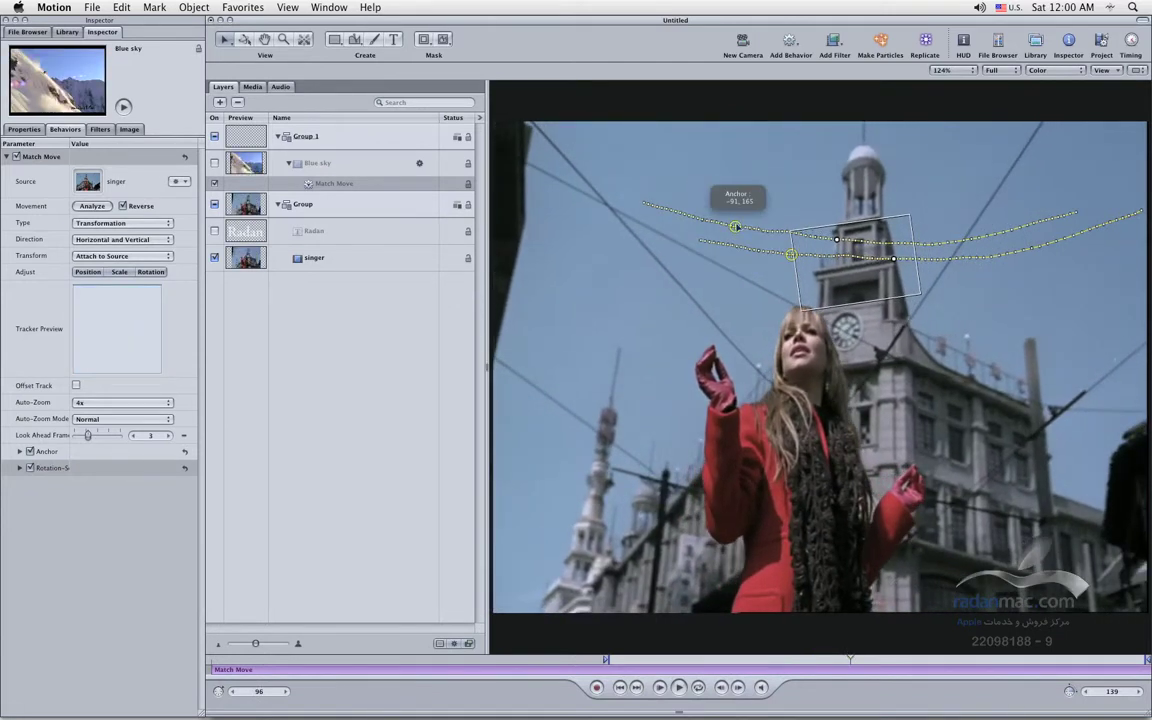
click(735, 227)
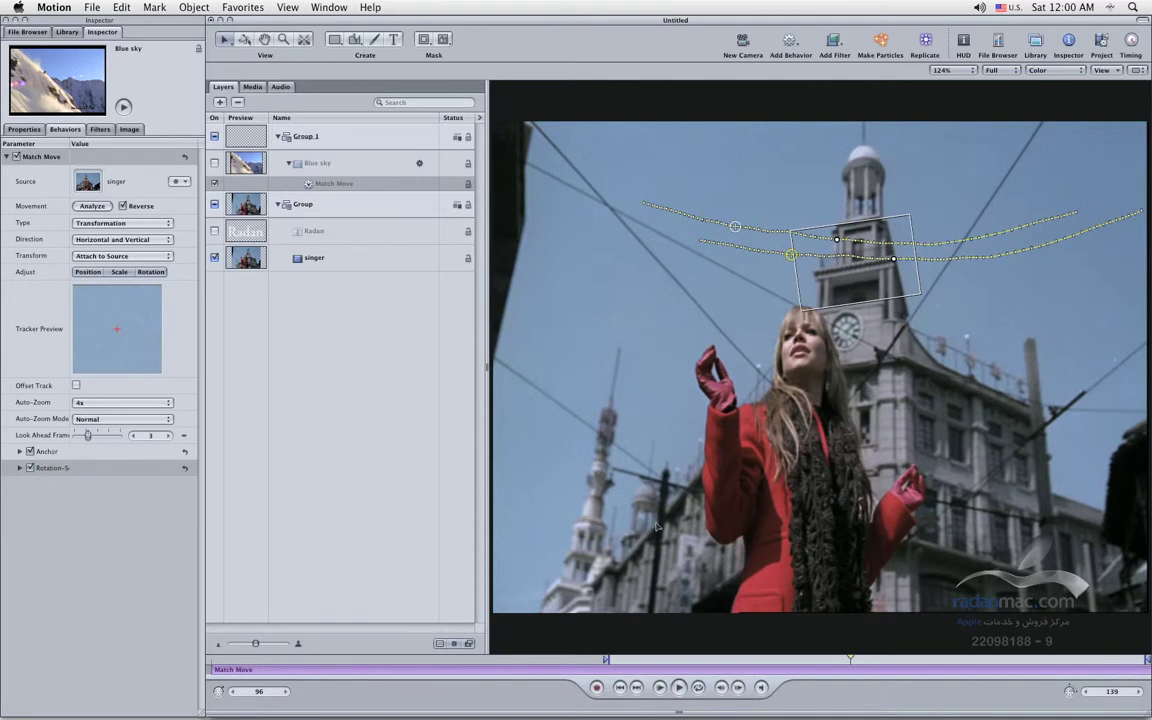
click(54, 455)
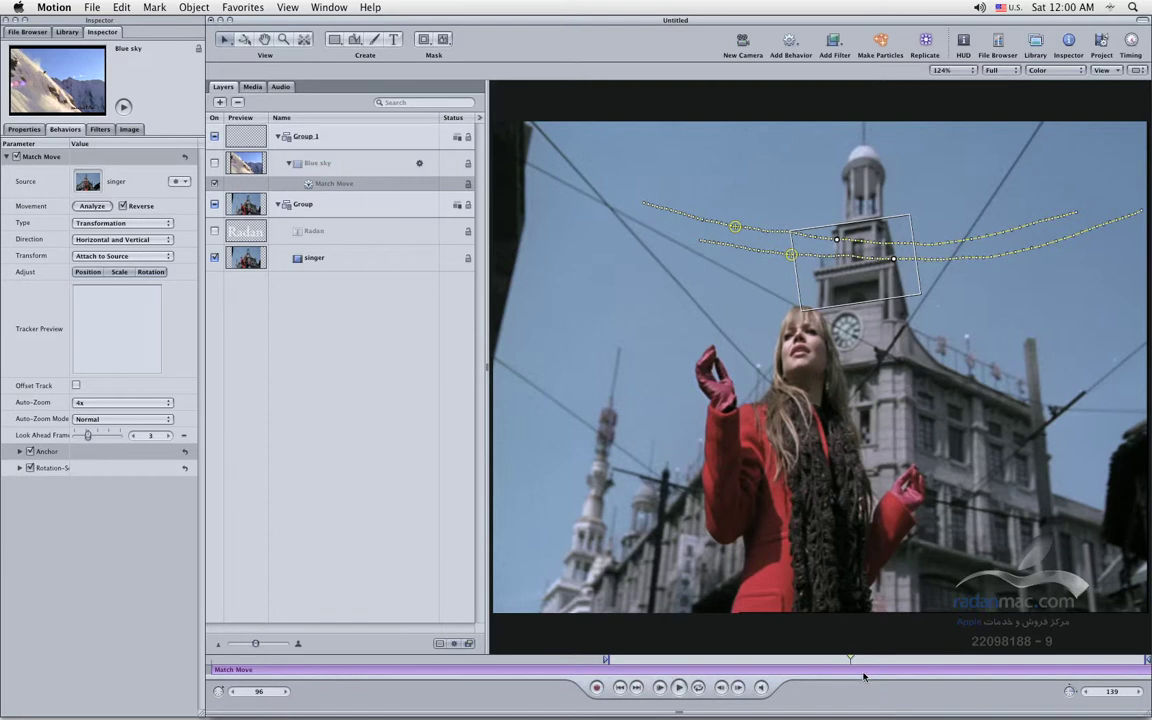
drag(850, 663, 770, 662)
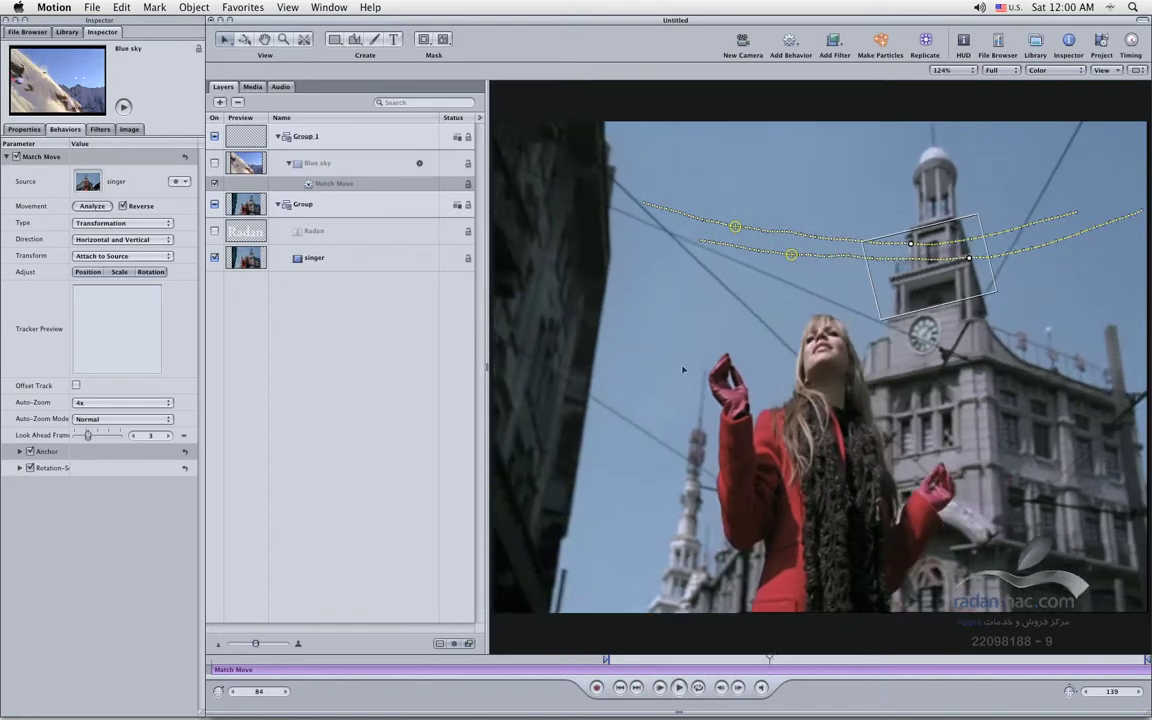
click(734, 228)
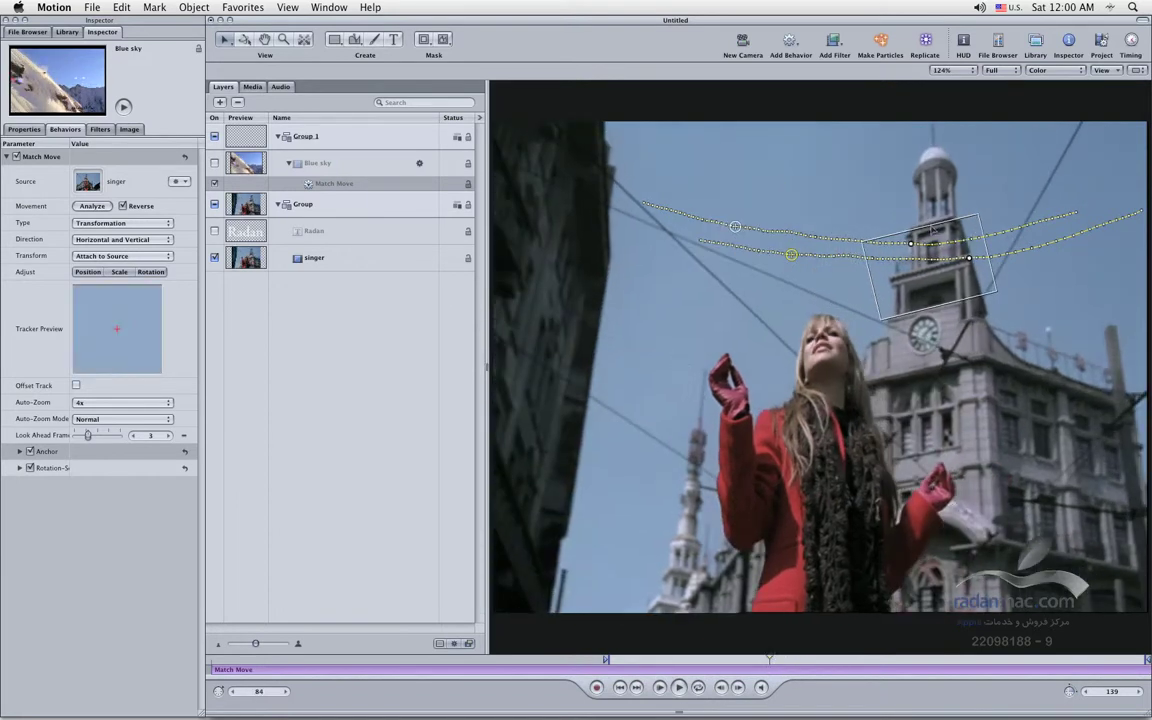
click(911, 244)
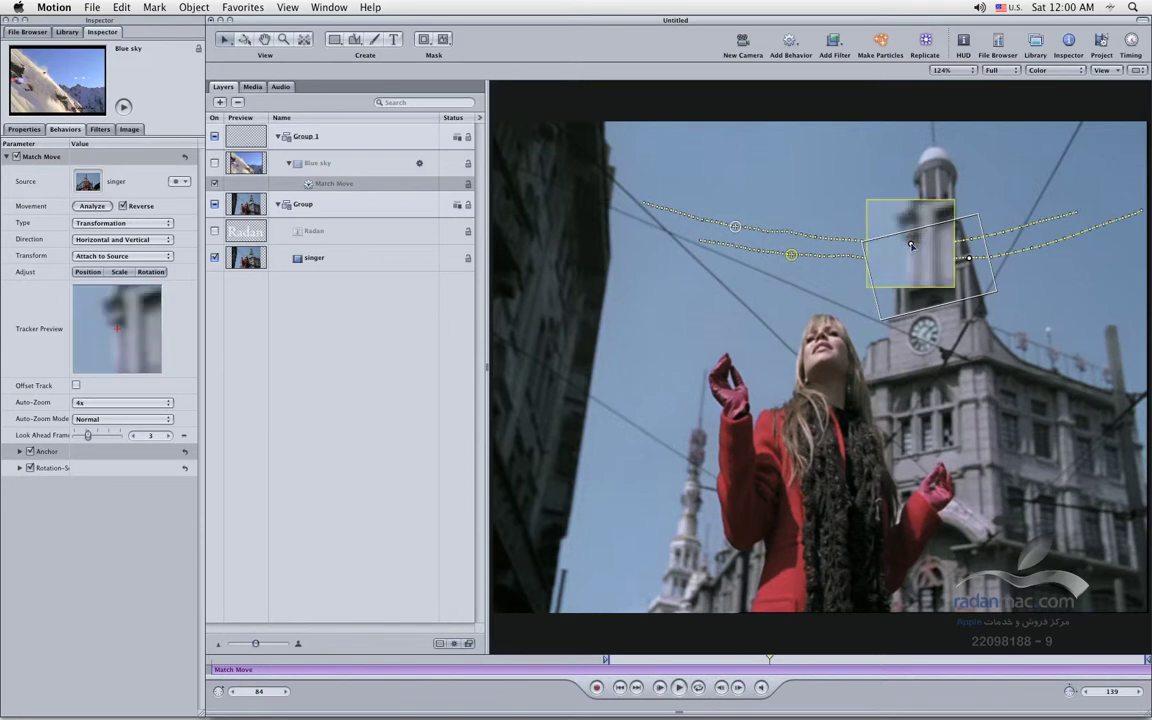
drag(787, 663, 634, 660)
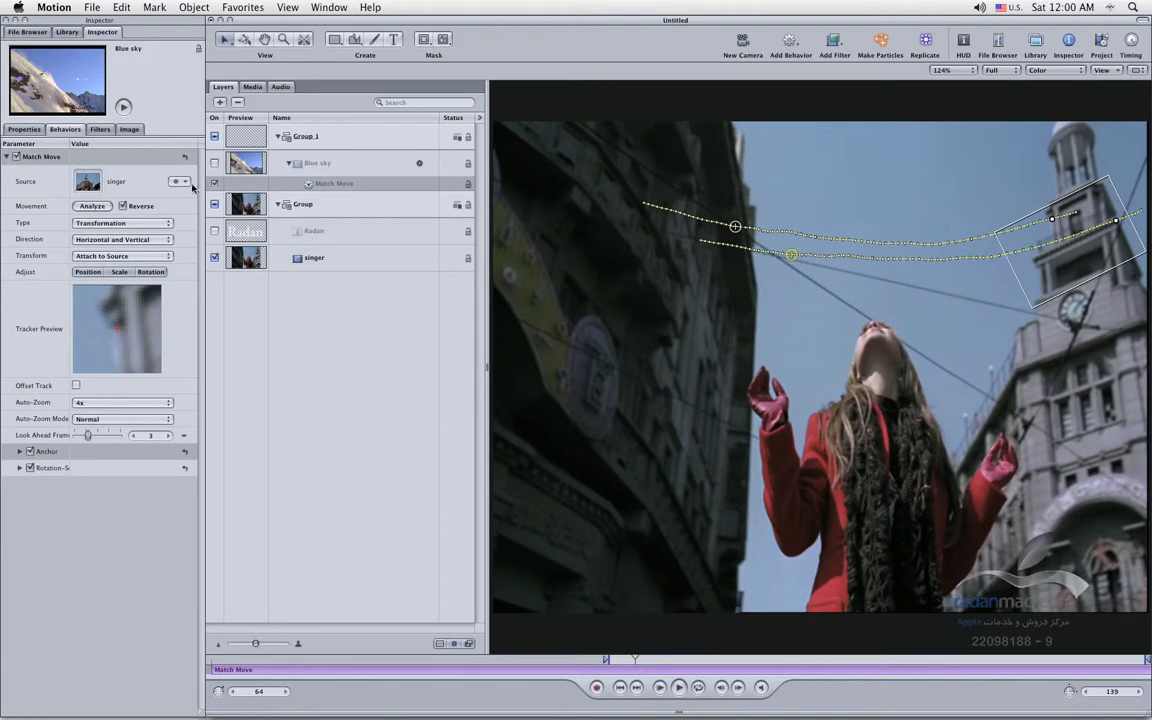
Step: Show the Blue sky layer again and play back the composite to check the match move
click(214, 162)
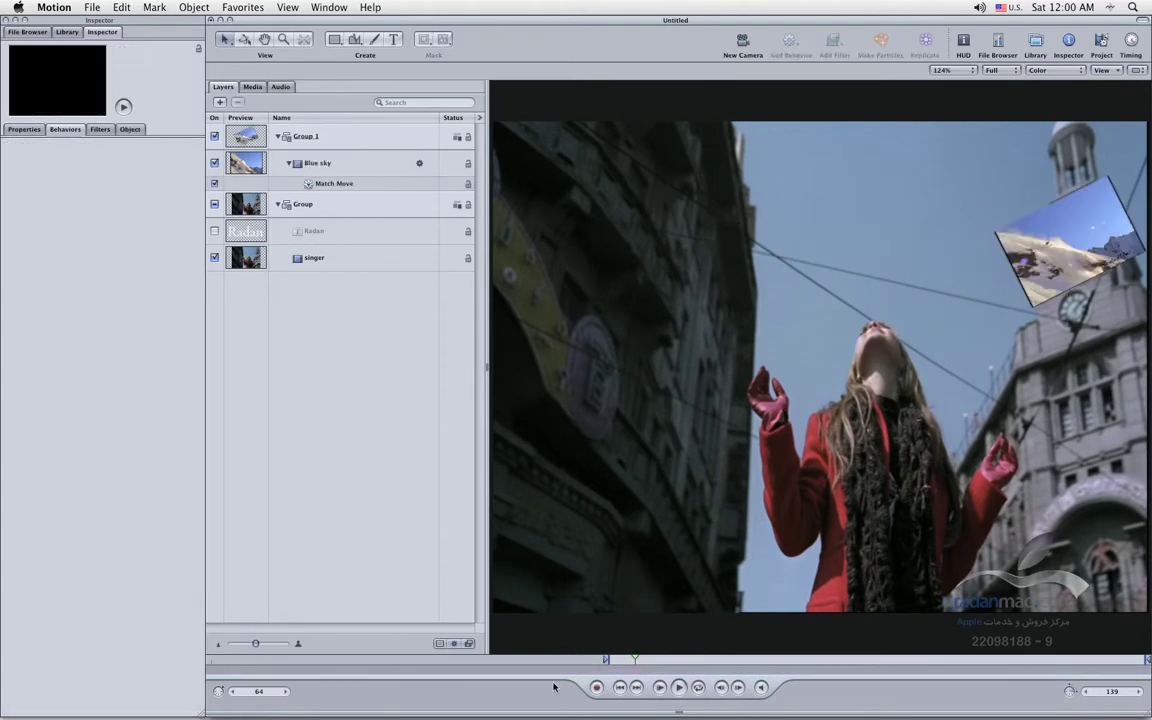
click(680, 688)
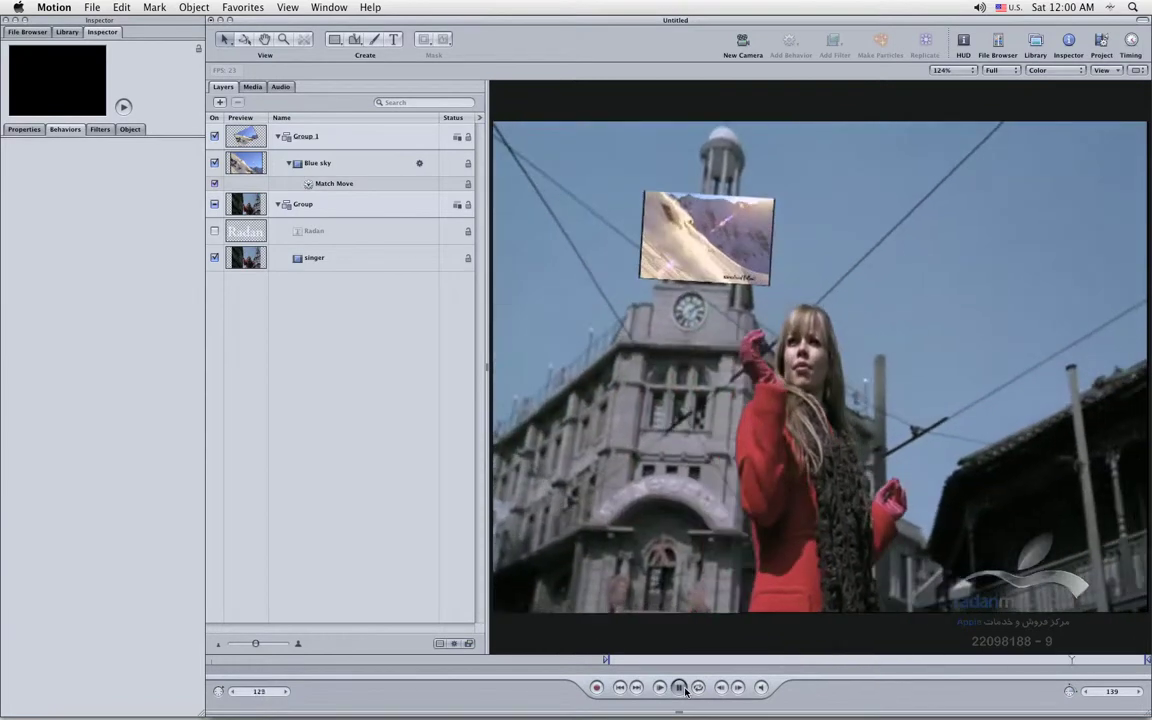
click(680, 688)
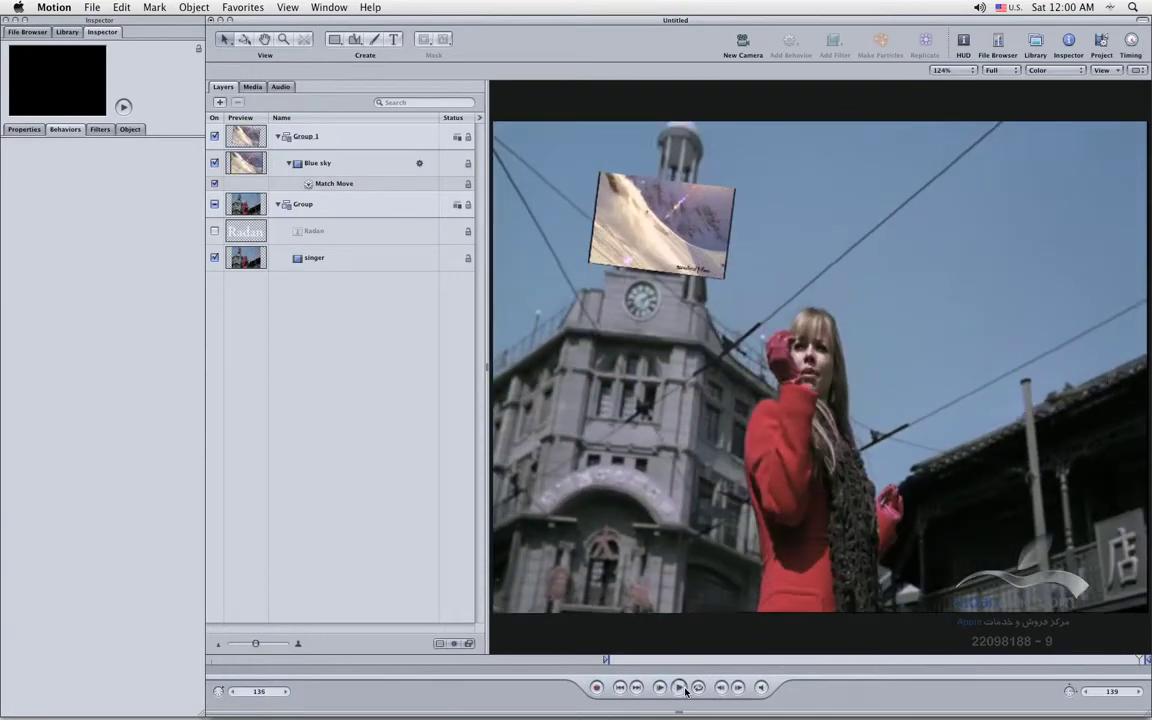
Step: Scale Blue sky down to fit the tower wall just above the clock, and play the composite from frame 1
click(680, 262)
drag(600, 173, 649, 243)
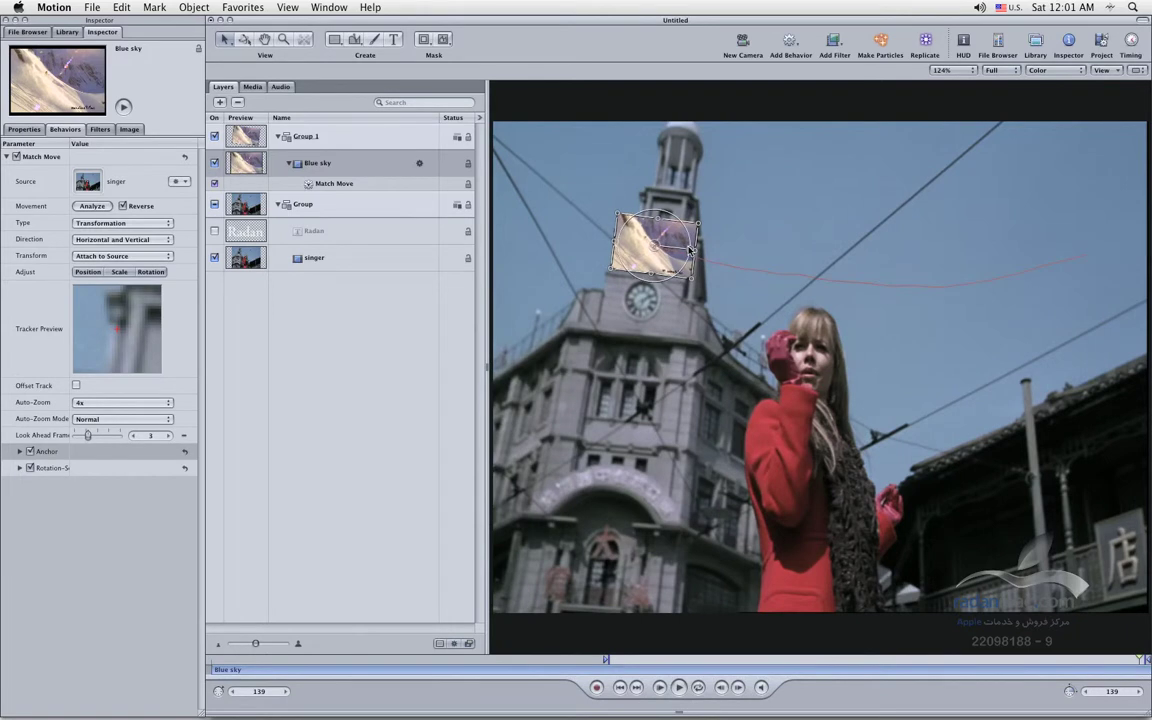
drag(689, 252, 689, 254)
drag(617, 214, 640, 239)
mouse_move(683, 273)
mouse_down()
mouse_move(668, 269)
mouse_move(688, 263)
mouse_up()
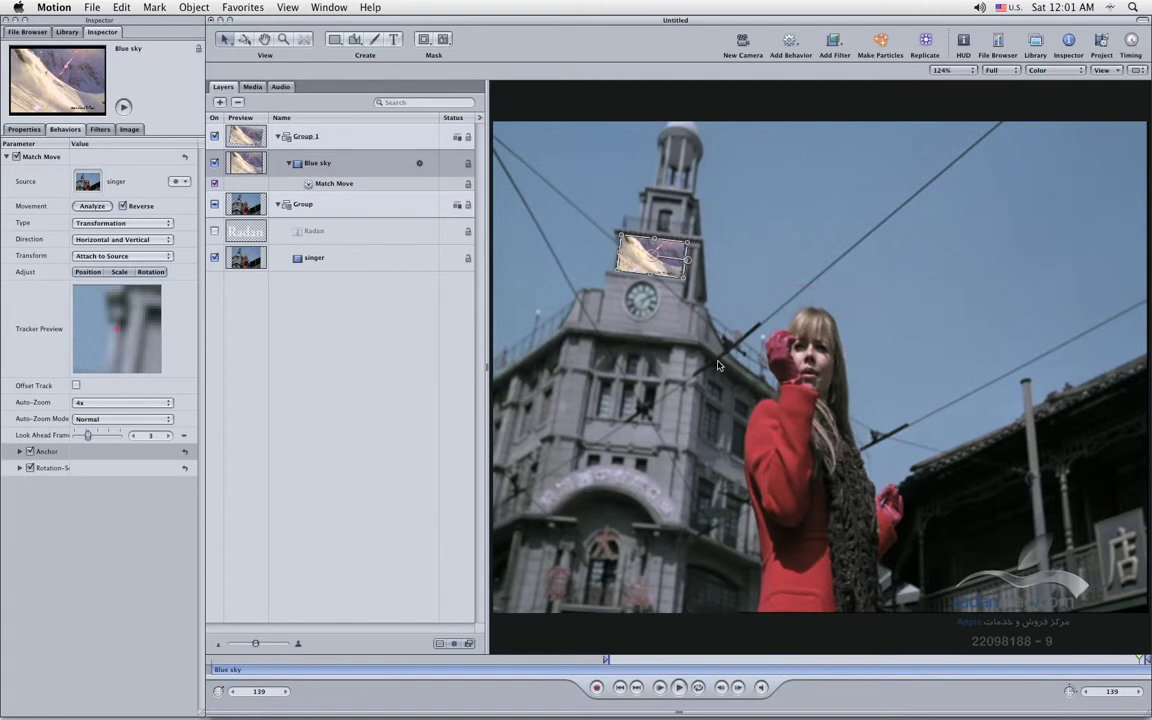
click(748, 444)
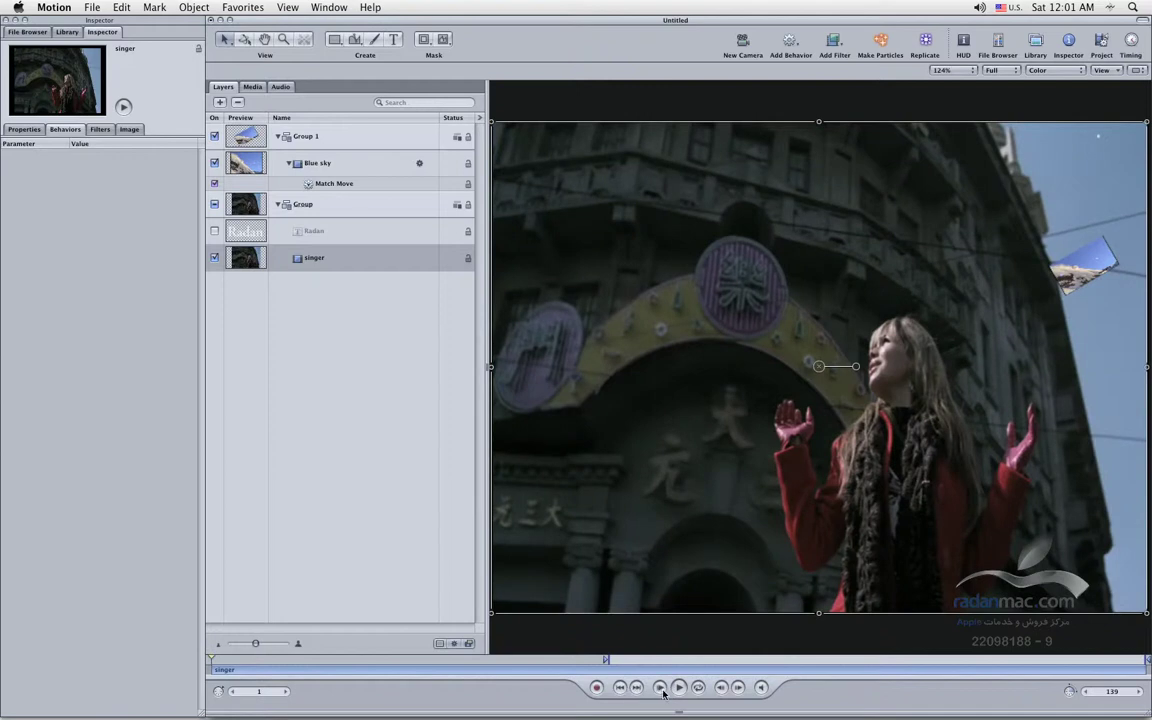
click(677, 688)
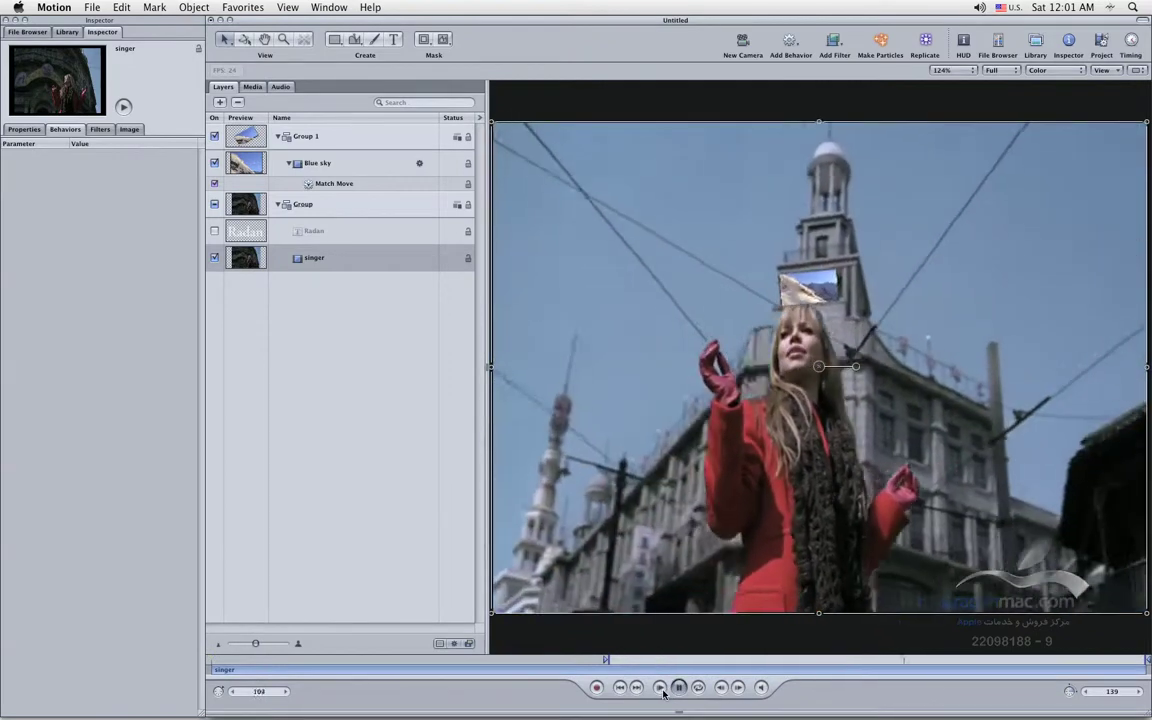
click(661, 688)
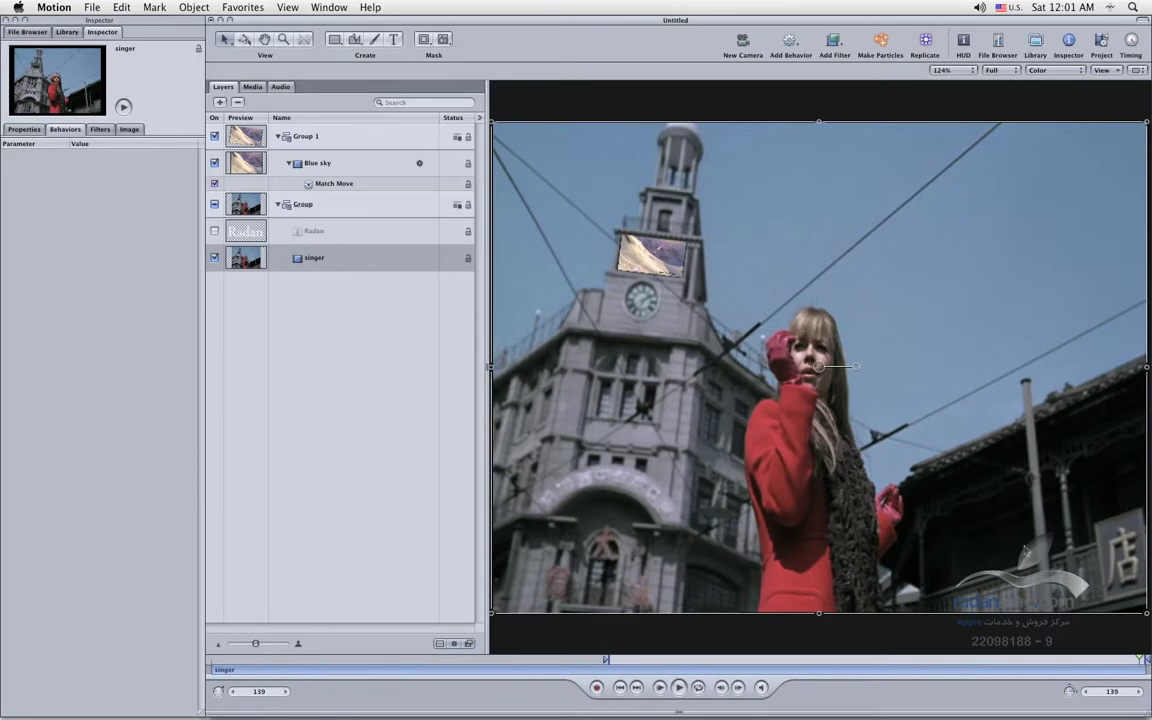
Step: Inspect the available Type options of Blue sky's Match Move behavior, checking the tracked clip at frame 132
click(334, 184)
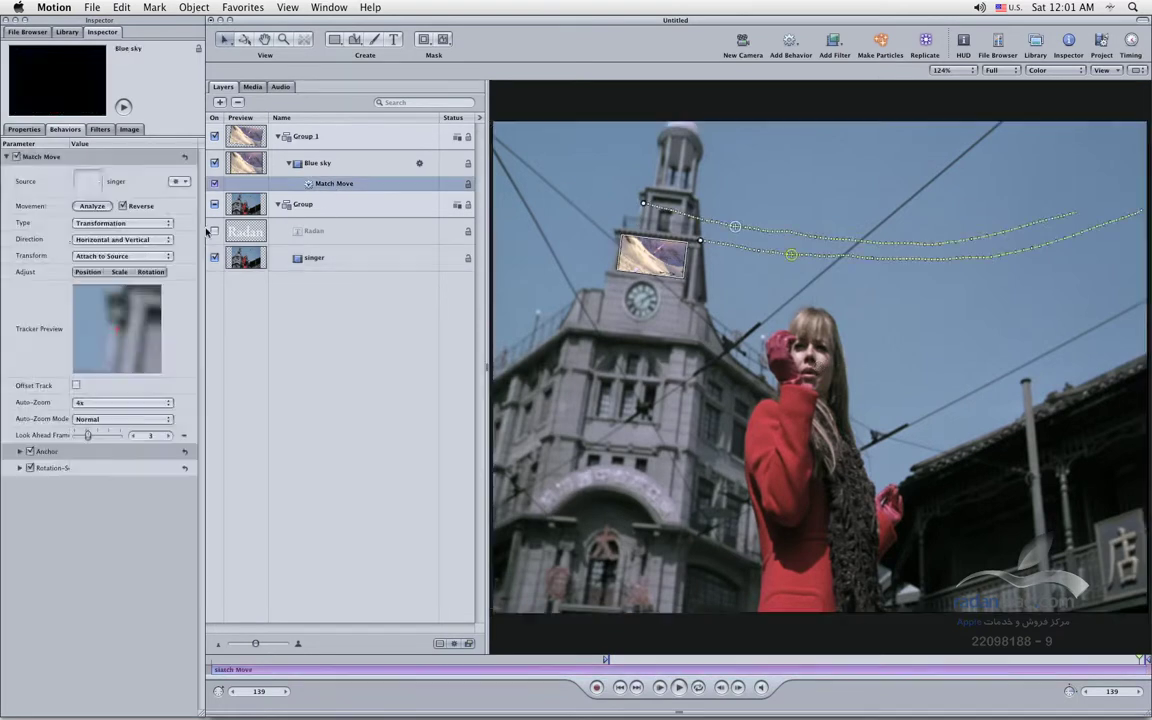
click(146, 229)
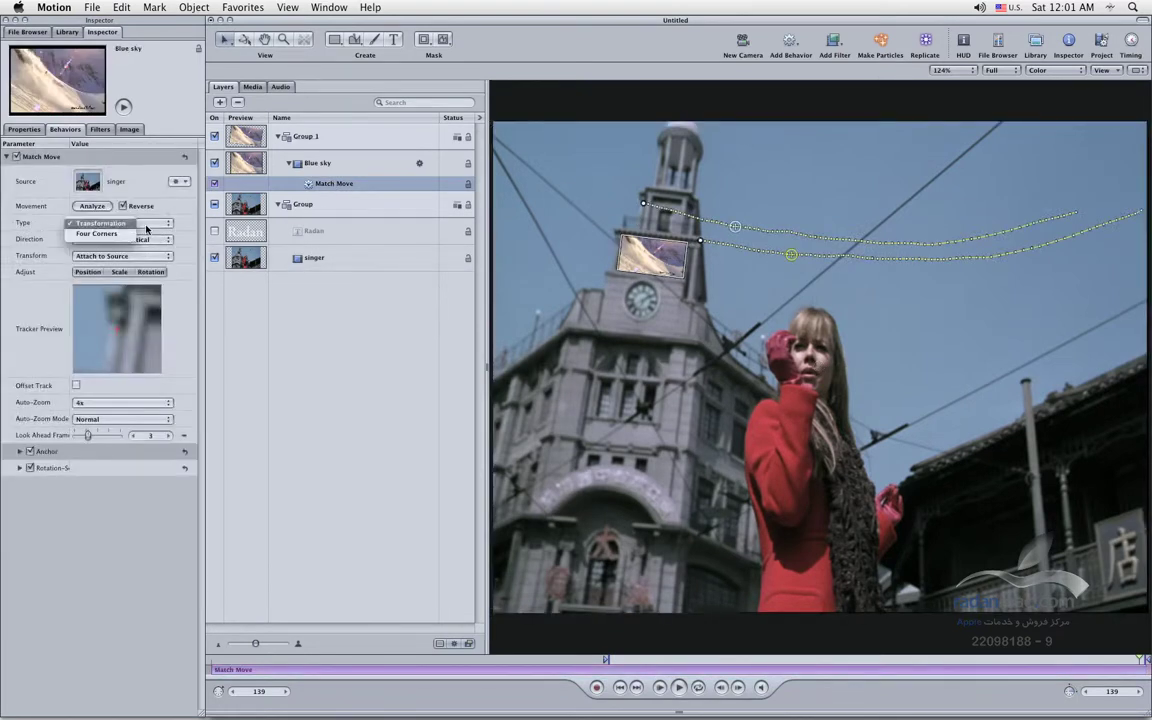
click(180, 216)
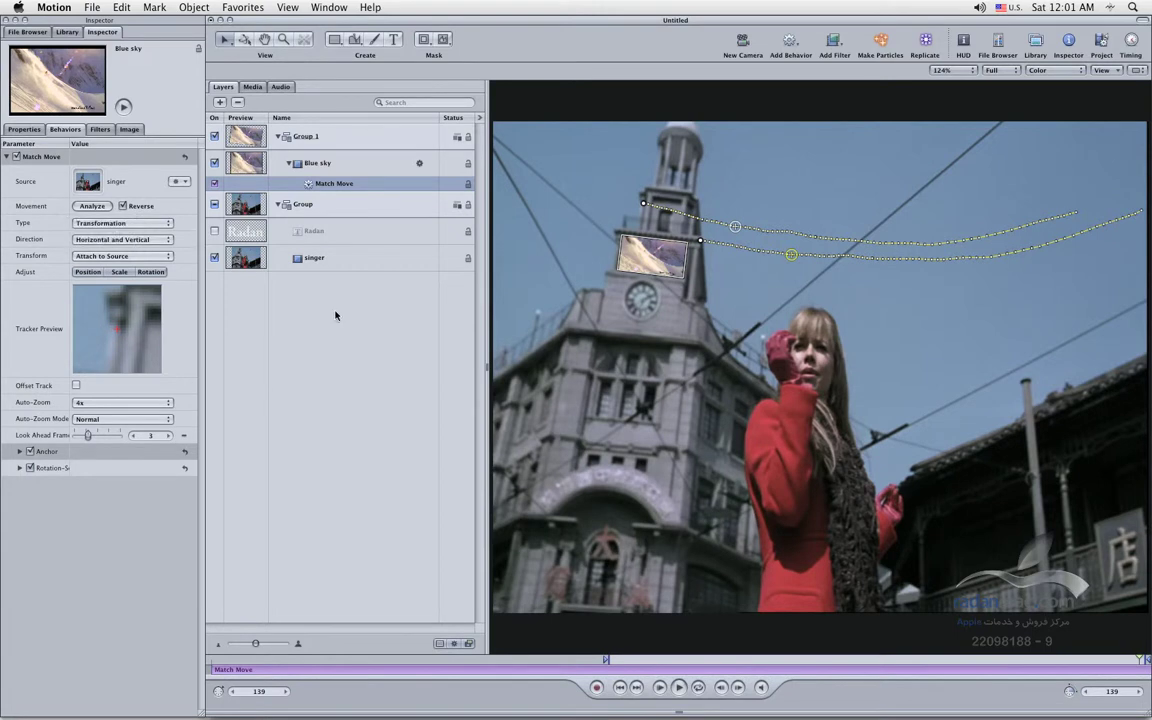
click(1093, 662)
mouse_move(1093, 662)
mouse_down()
mouse_move(753, 660)
mouse_move(1092, 664)
mouse_up()
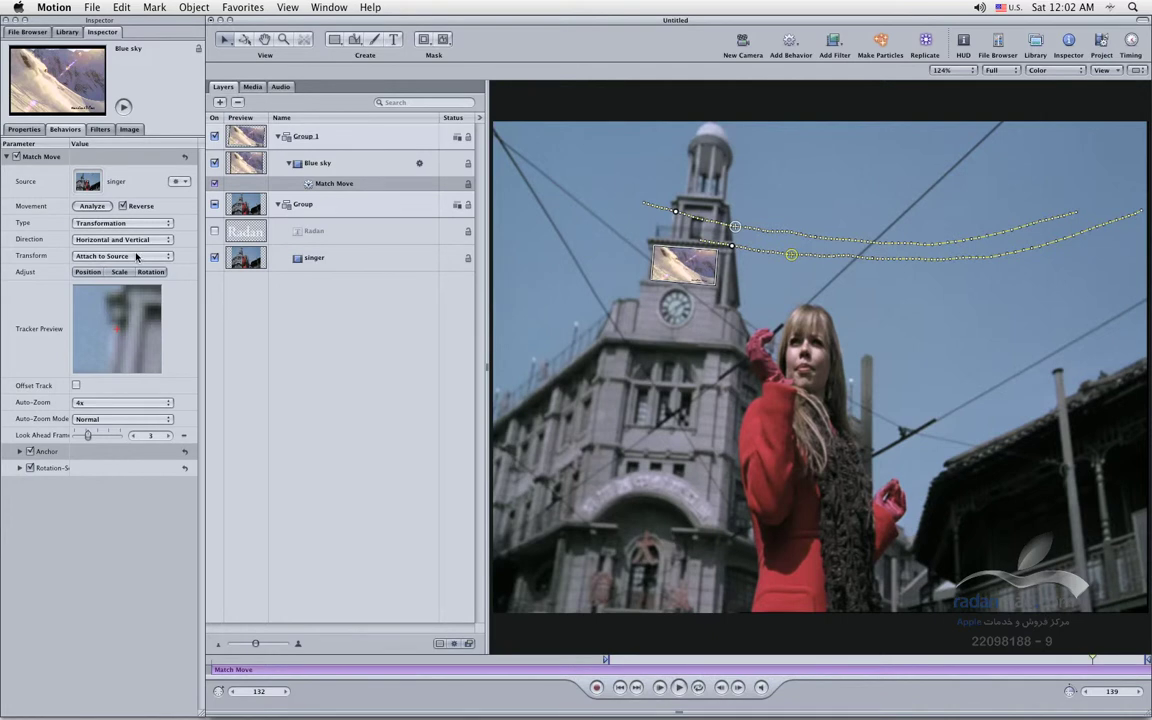
click(152, 226)
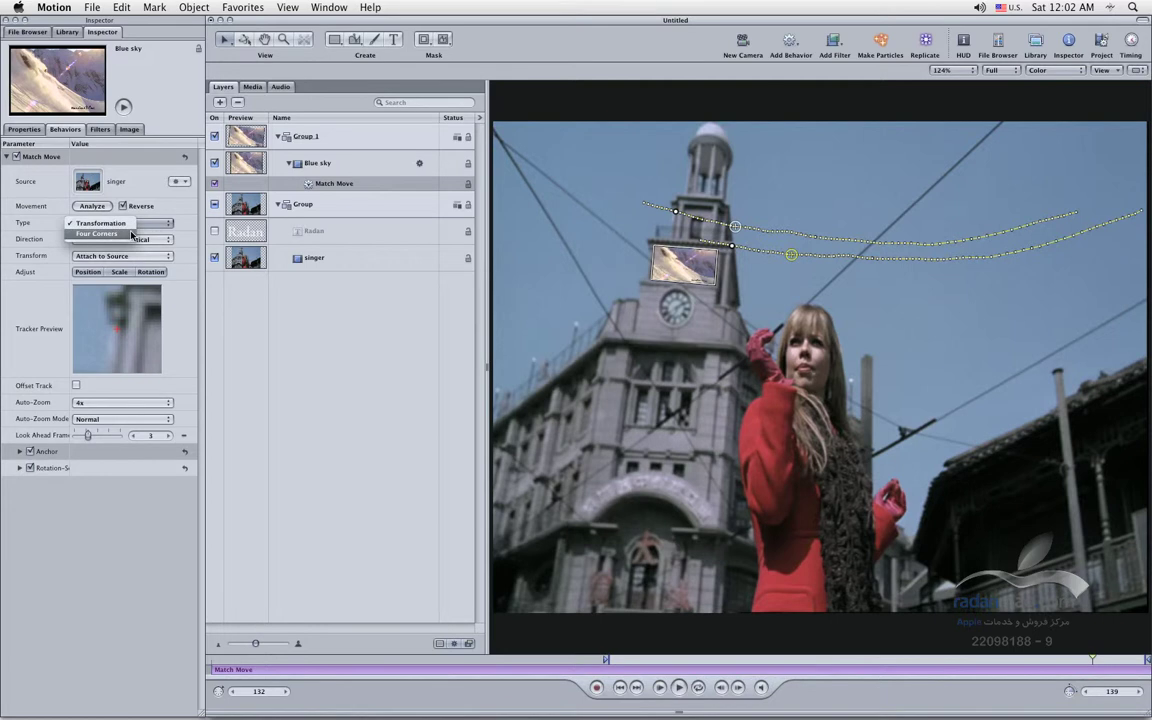
click(185, 239)
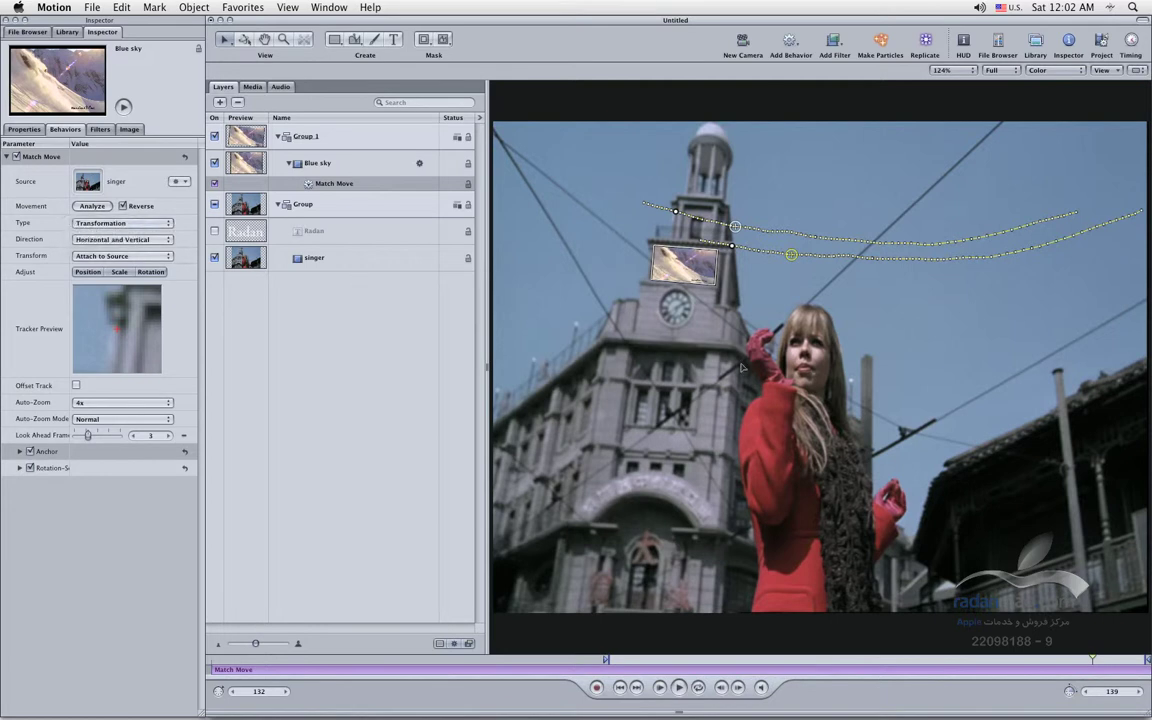
Step: Scrub through the composite to frames 85, 131 and 137 to check how Blue sky follows the clock tower
drag(1030, 662, 776, 663)
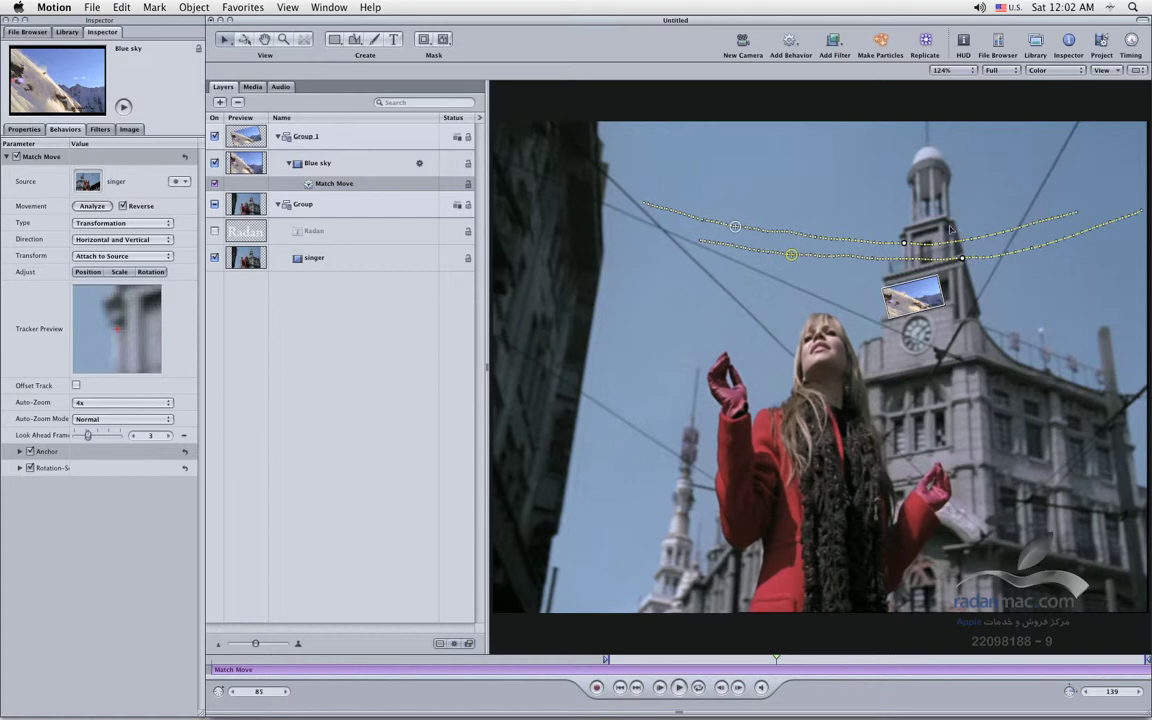
drag(799, 663, 1086, 663)
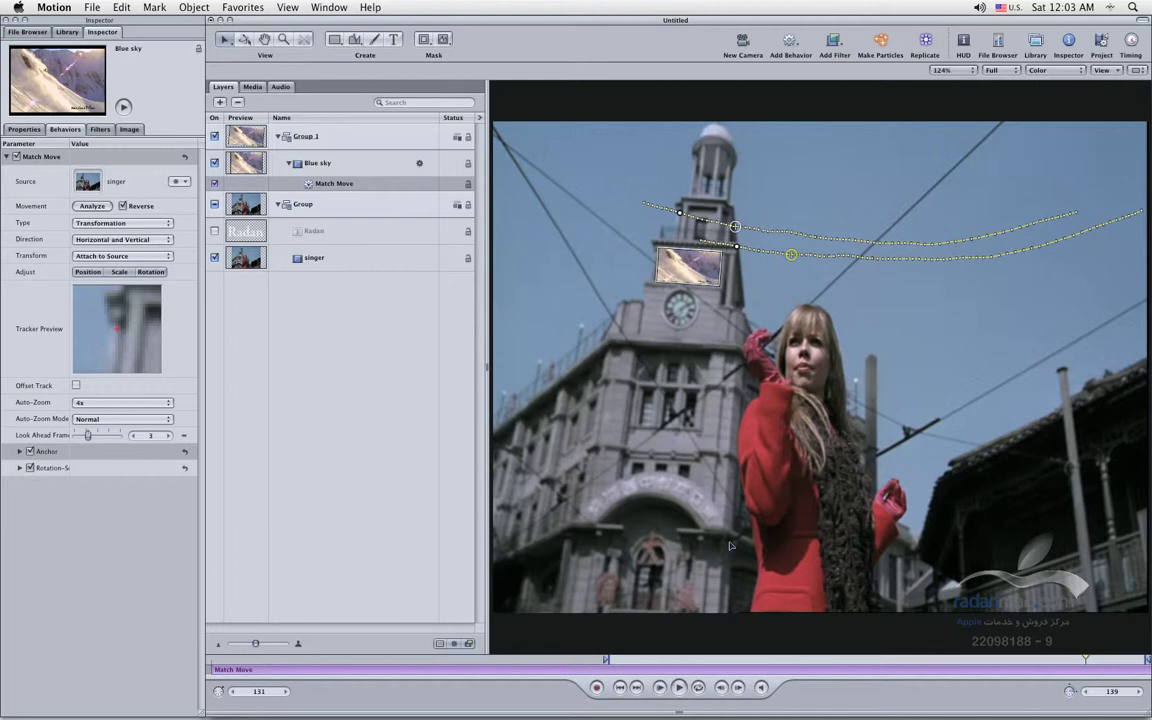
drag(990, 662, 1127, 665)
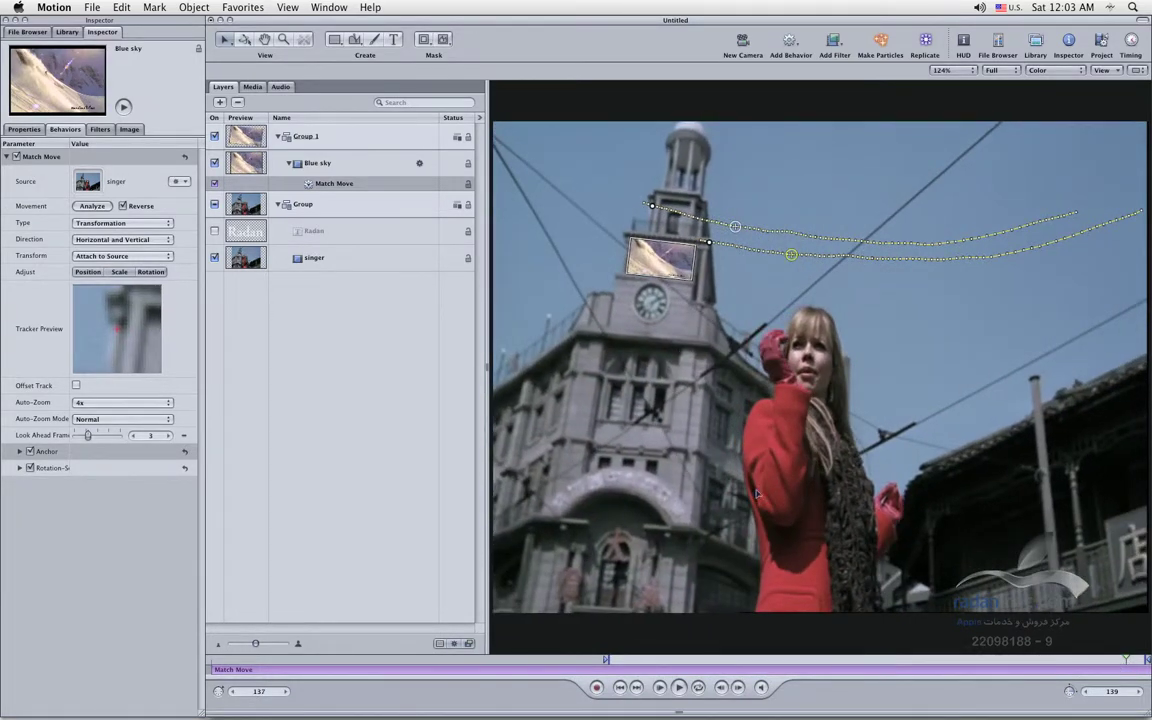